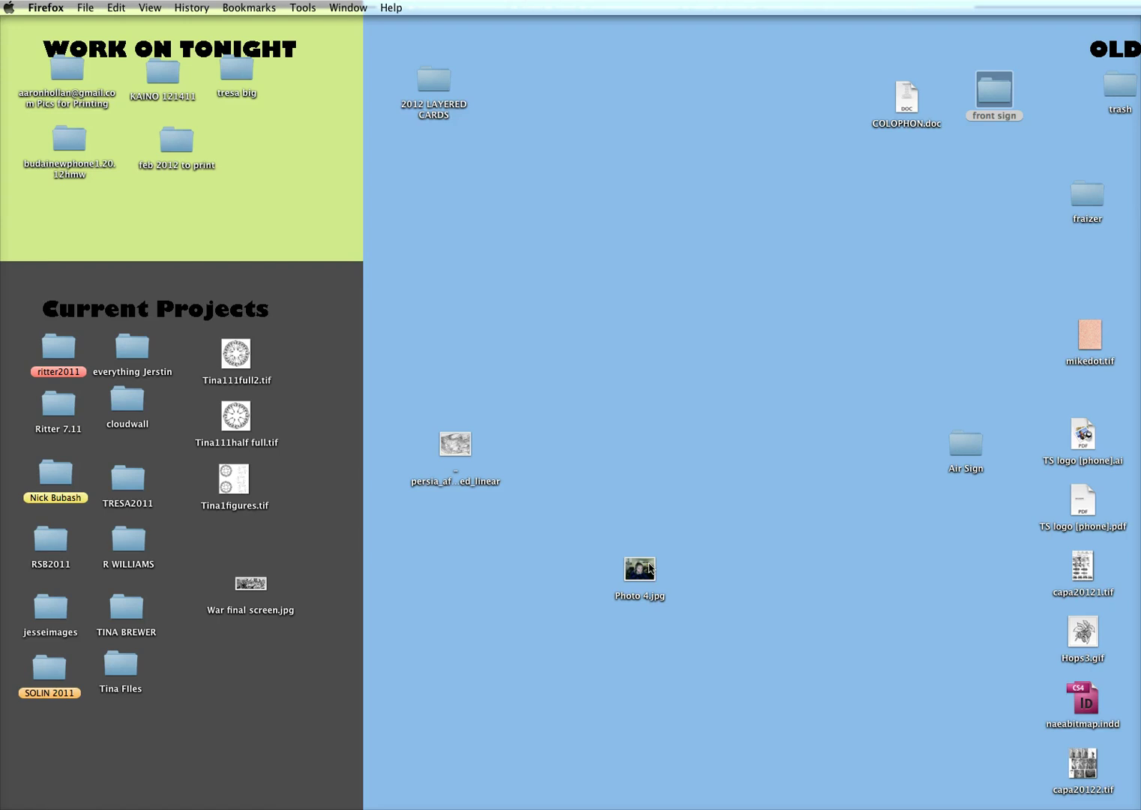
# Drop Photo 4.jpg from the desktop onto Photoshop's Dock icon to open it
pyautogui.moveTo(649, 568); pyautogui.dragTo(599, 802)
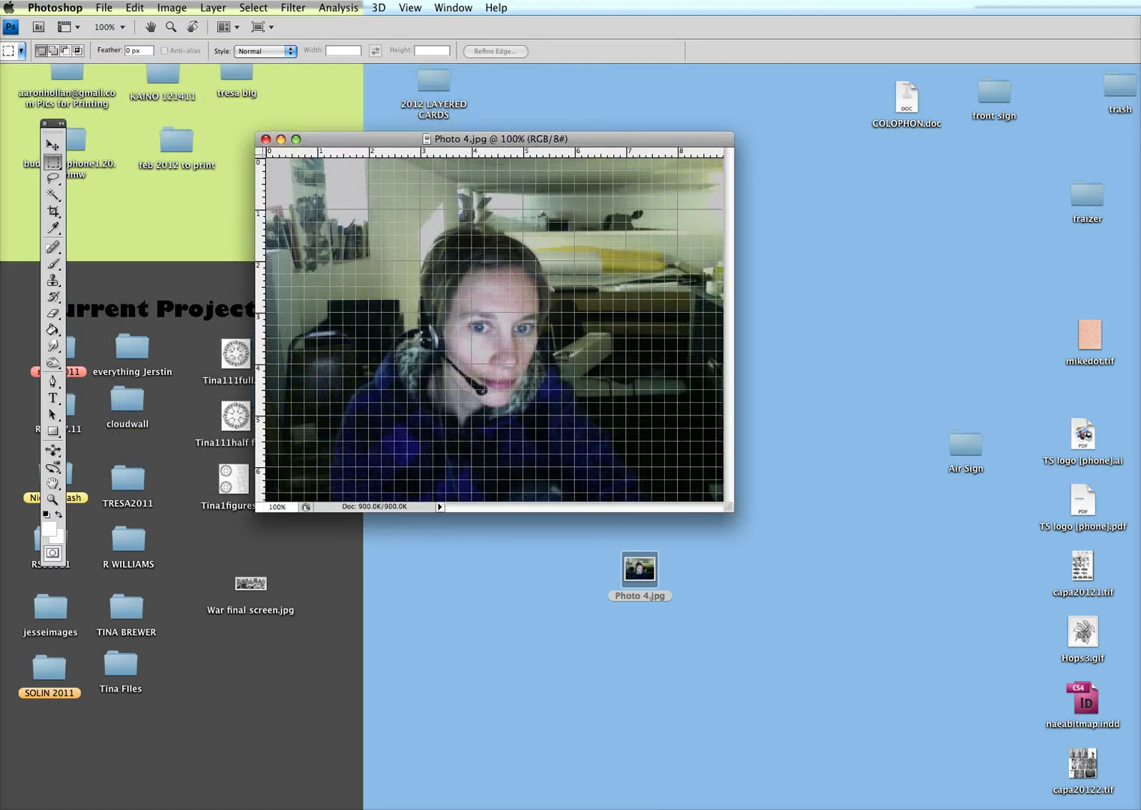
# Fit Photo 4.jpg on screen, hide the grid overlay, and shift the document window left
pyautogui.click(411, 7)
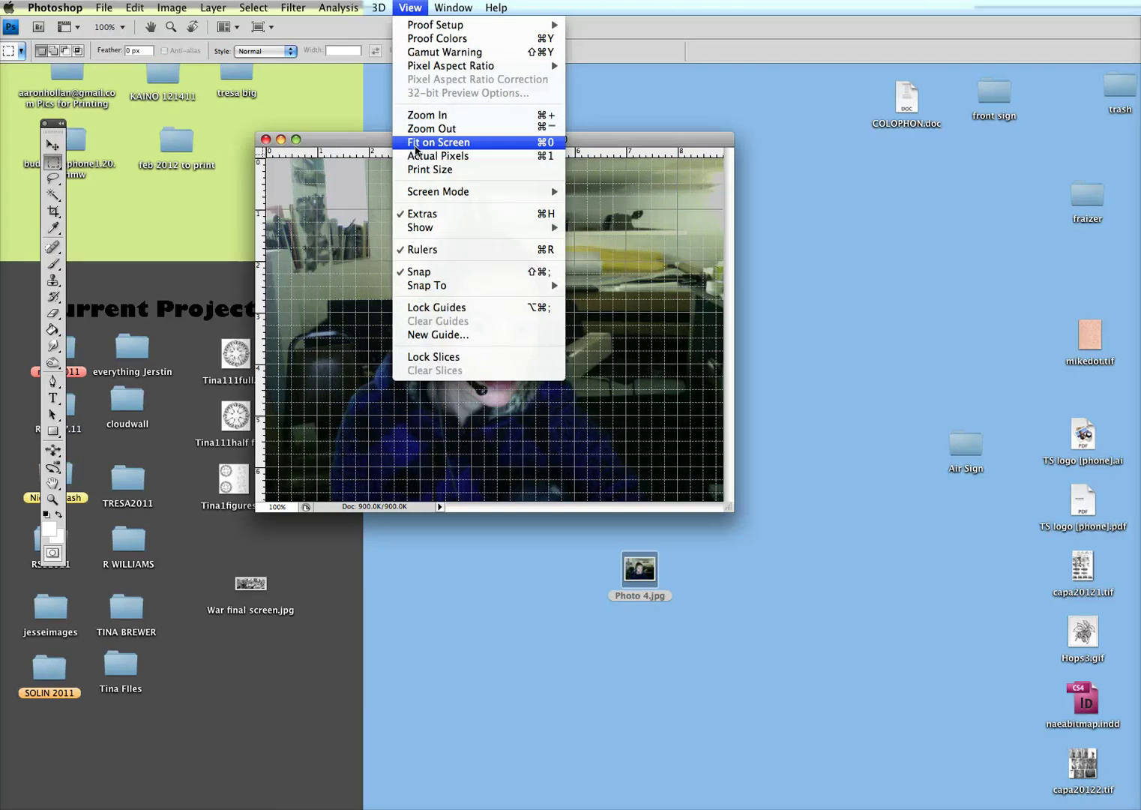
pyautogui.click(416, 150)
pyautogui.click(379, 8)
pyautogui.moveTo(410, 8)
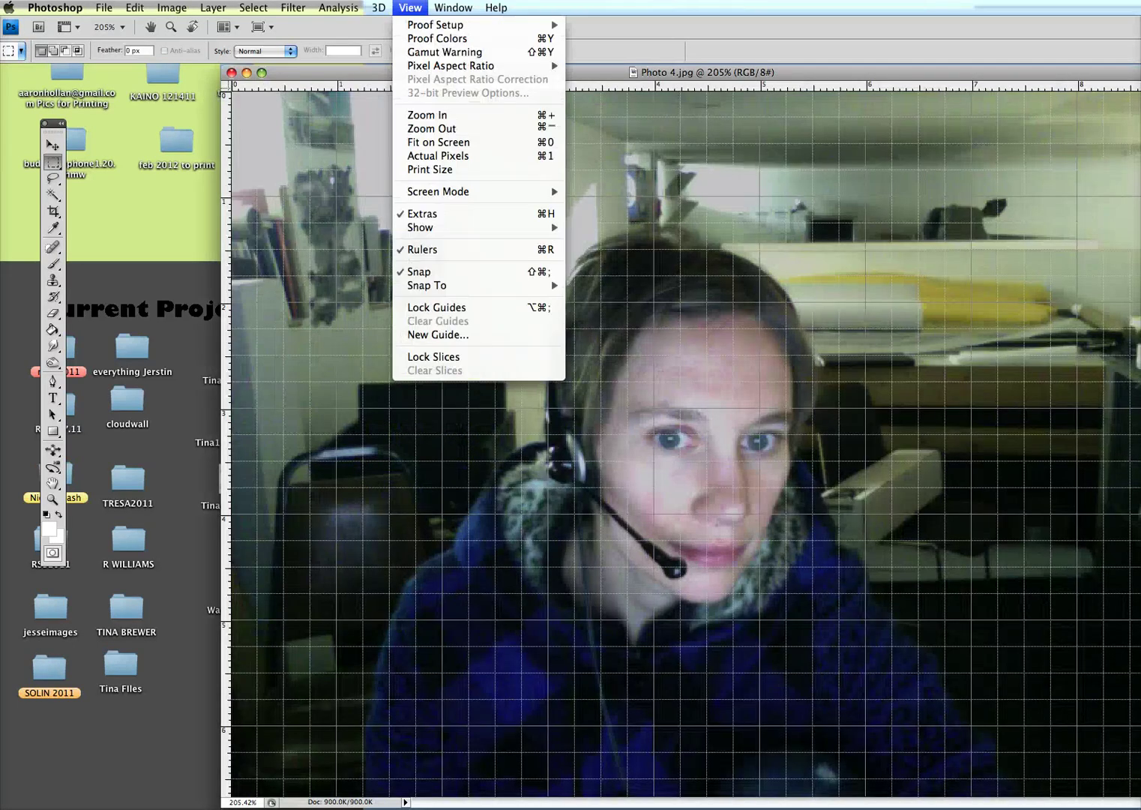
pyautogui.click(421, 215)
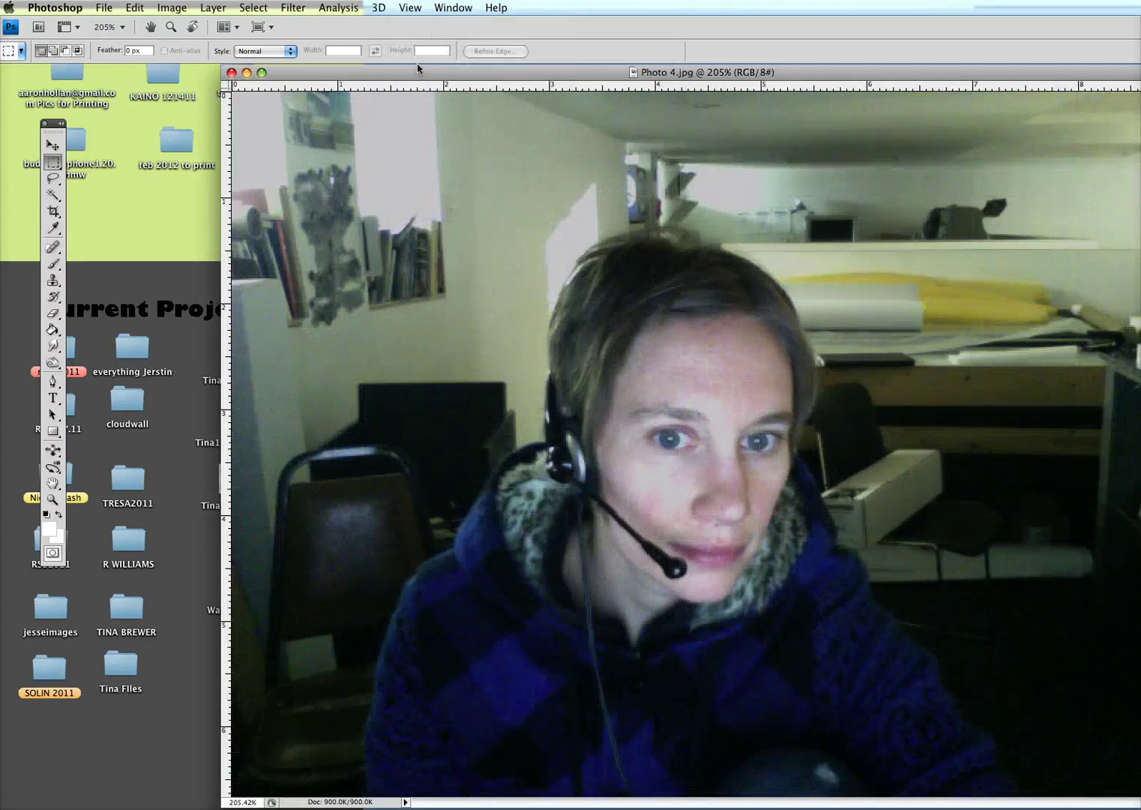
pyautogui.moveTo(417, 68); pyautogui.dragTo(287, 72)
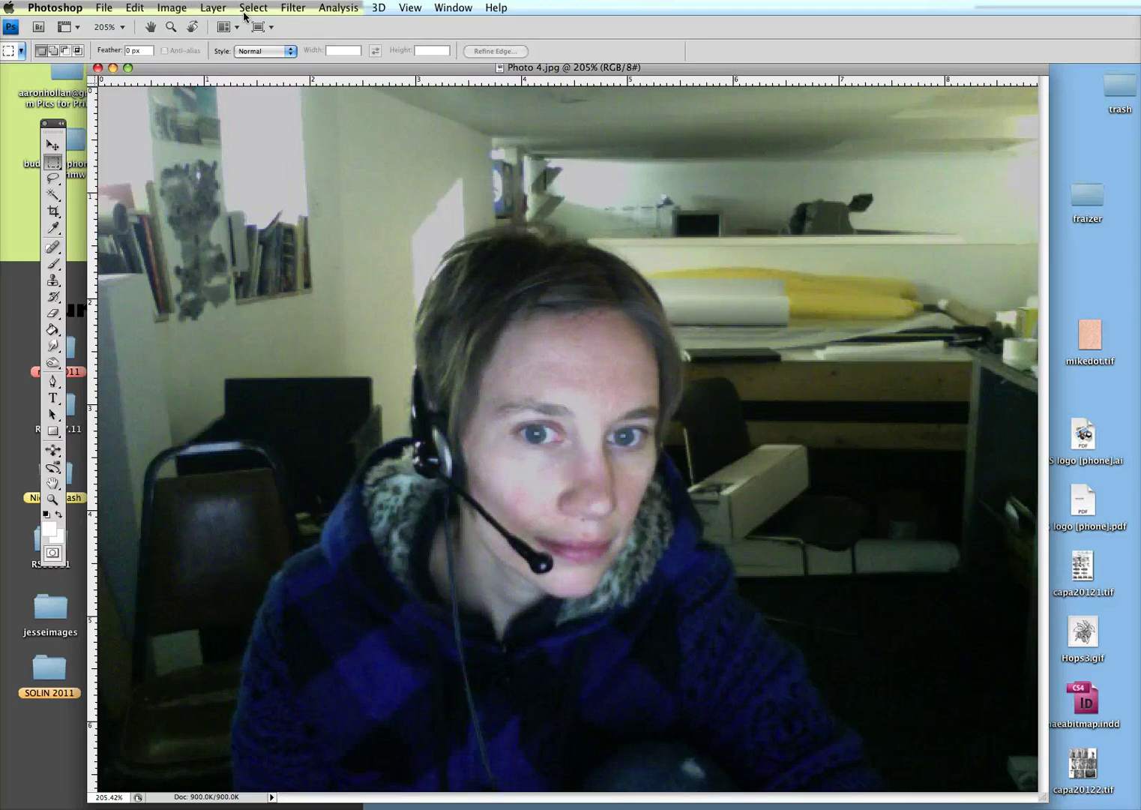
# Convert the photo to Grayscale mode
pyautogui.click(187, 11)
pyautogui.moveTo(186, 28)
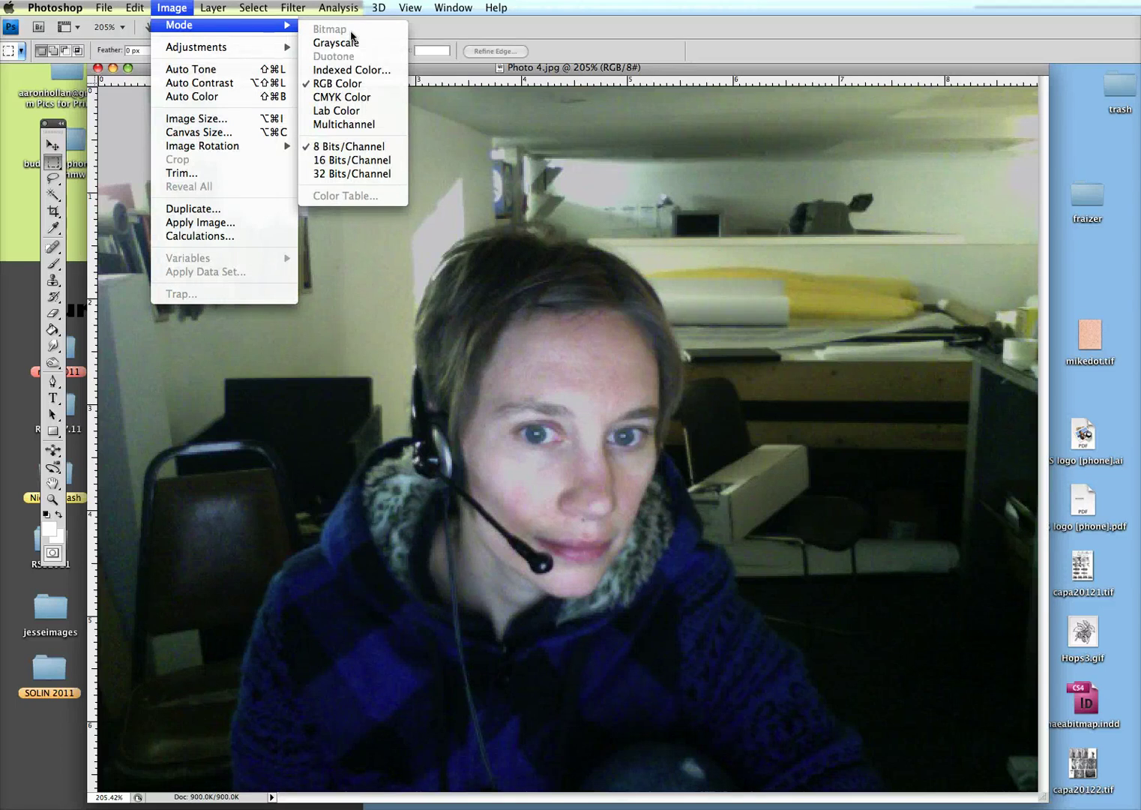
pyautogui.click(352, 42)
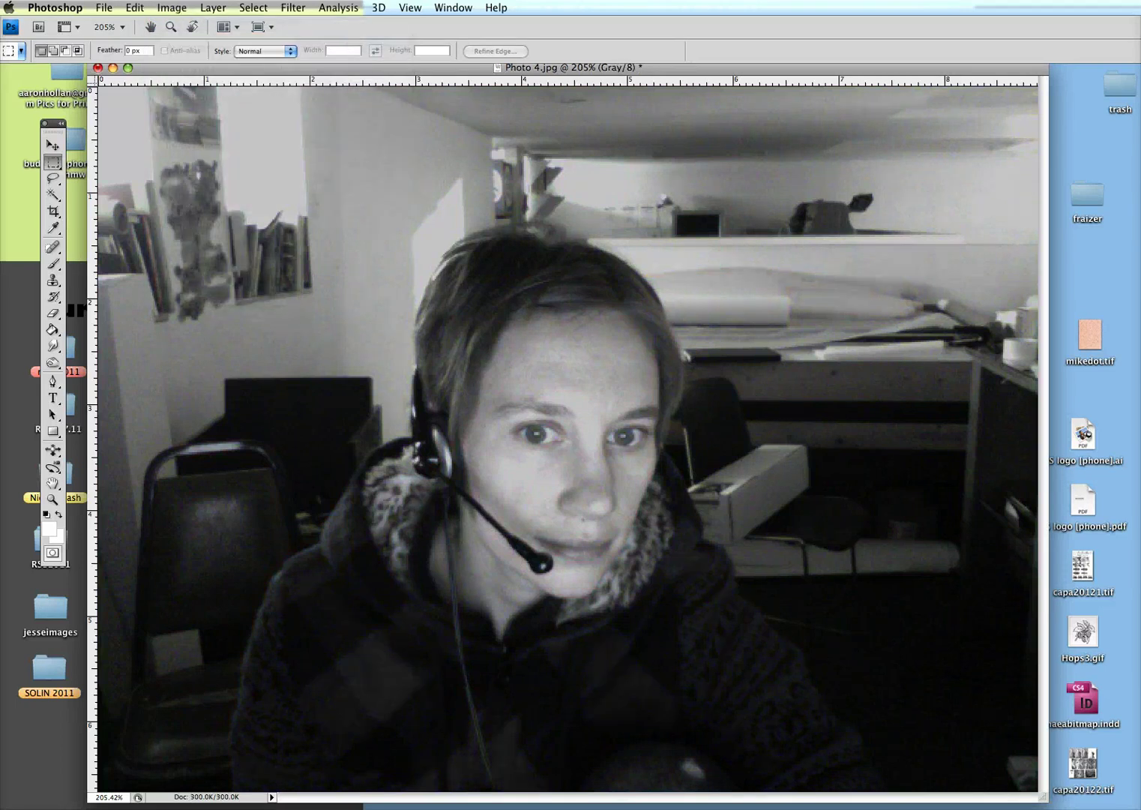
# Apply a Brightness/Contrast adjustment that raises the contrast for a punchier portrait
pyautogui.click(172, 8)
pyautogui.moveTo(230, 47)
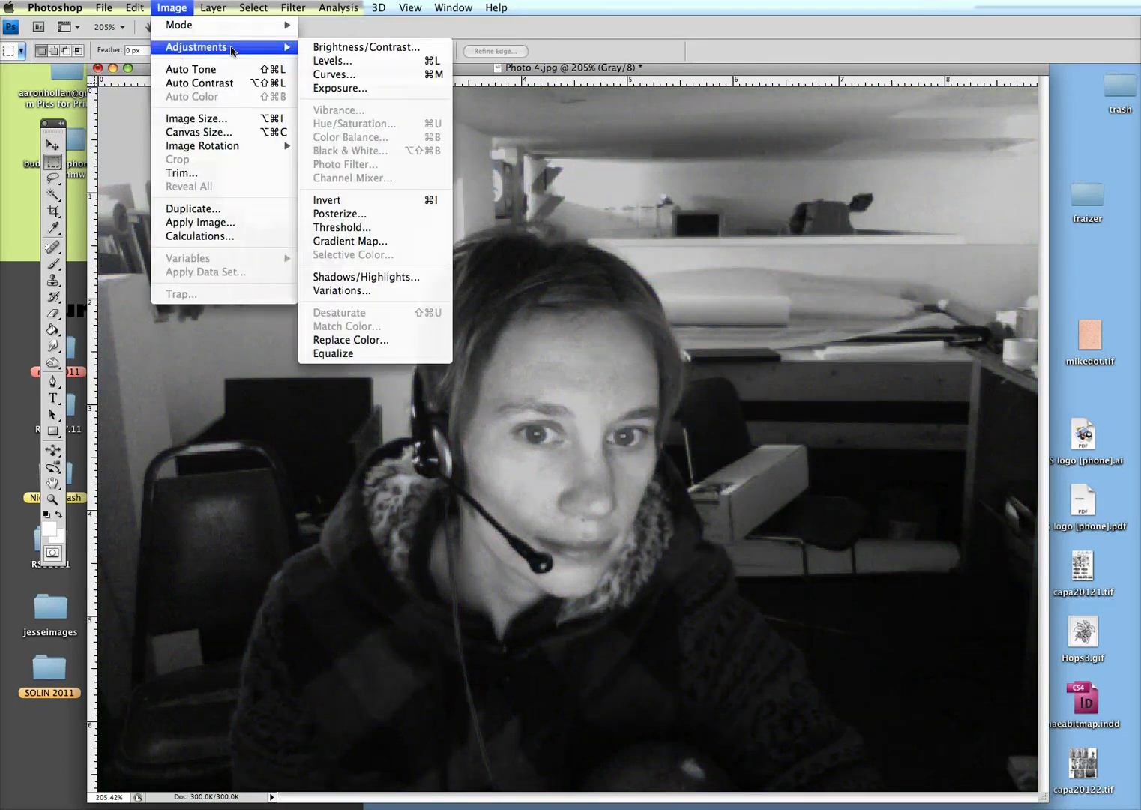
pyautogui.click(335, 49)
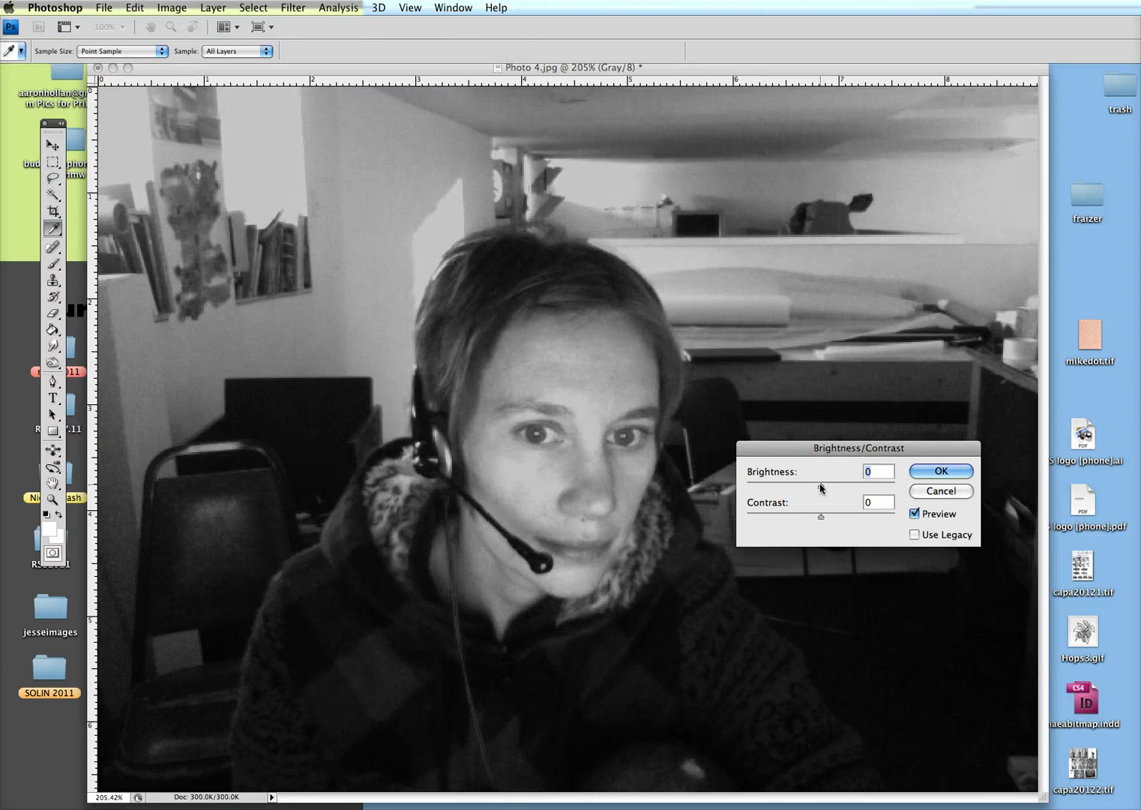
pyautogui.moveTo(821, 488)
pyautogui.mouseDown()
pyautogui.moveTo(833, 486)
pyautogui.moveTo(848, 518)
pyautogui.moveTo(870, 518)
pyautogui.moveTo(819, 487)
pyautogui.moveTo(835, 485)
pyautogui.mouseUp()
pyautogui.click(941, 470)
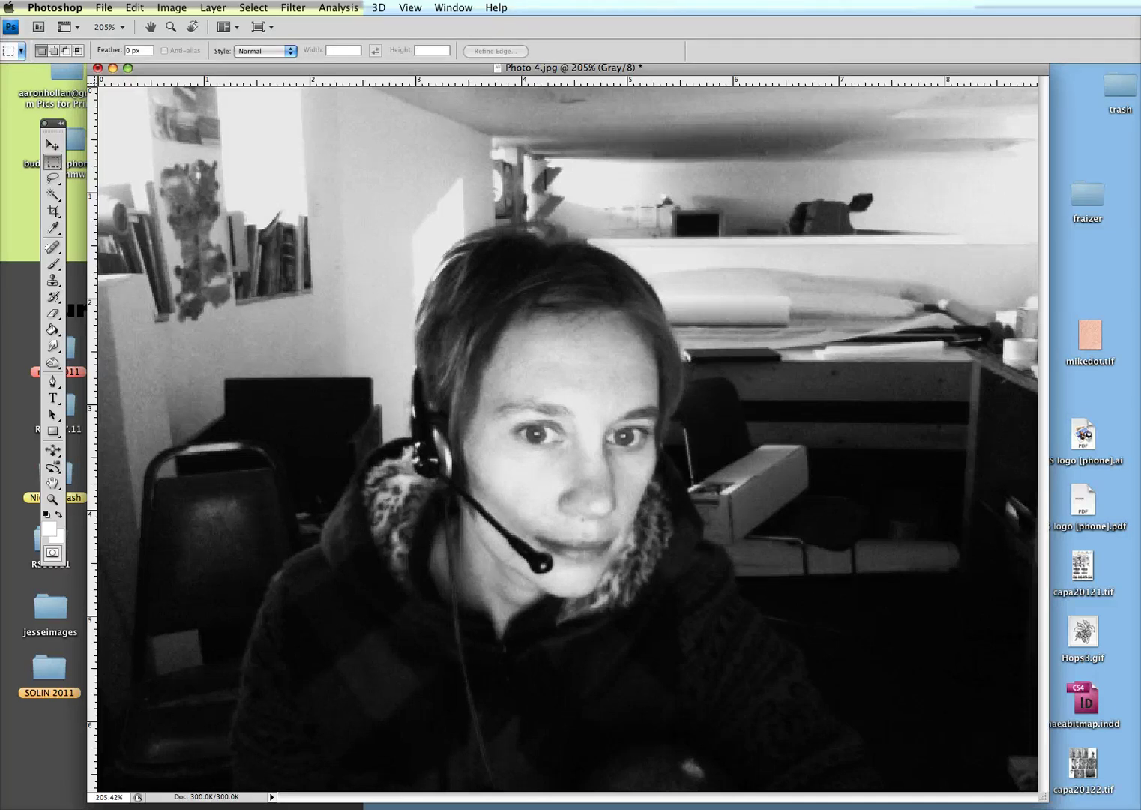
# In the Bitmap conversion dialog, choose Diffusion Dither and set Output to 100 pixels/inch
pyautogui.click(172, 7)
pyautogui.moveTo(182, 35)
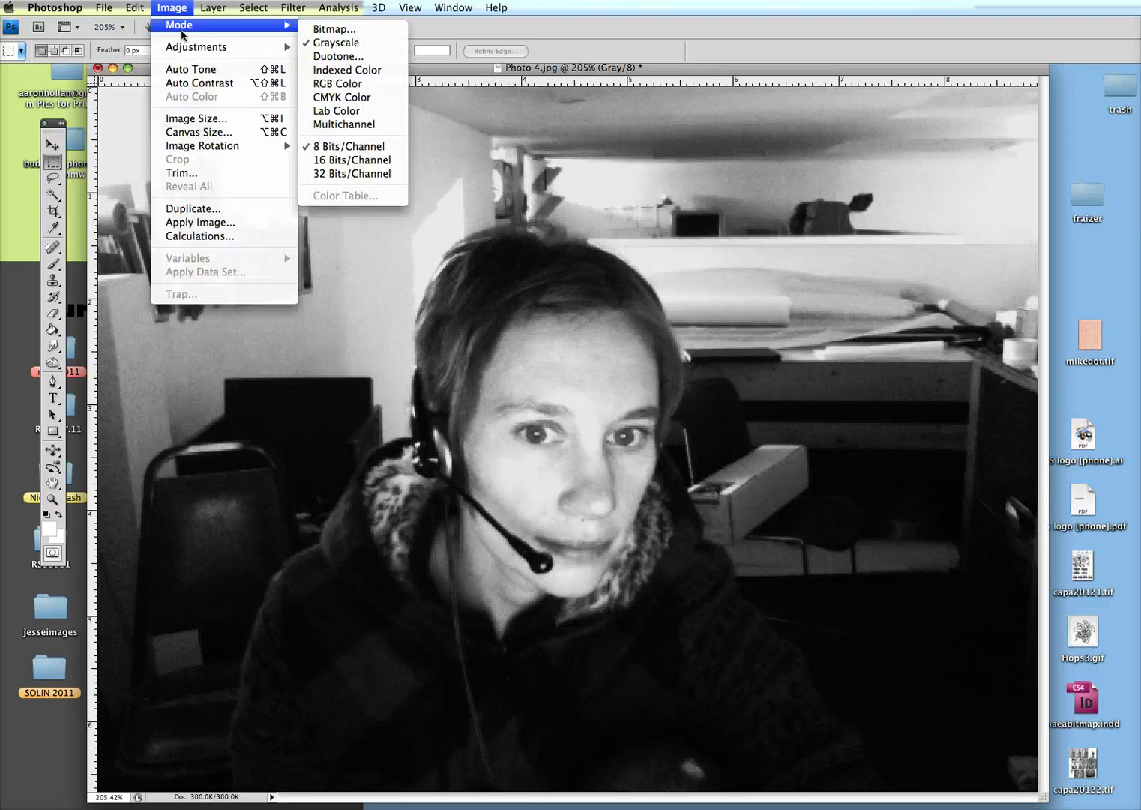
pyautogui.click(331, 28)
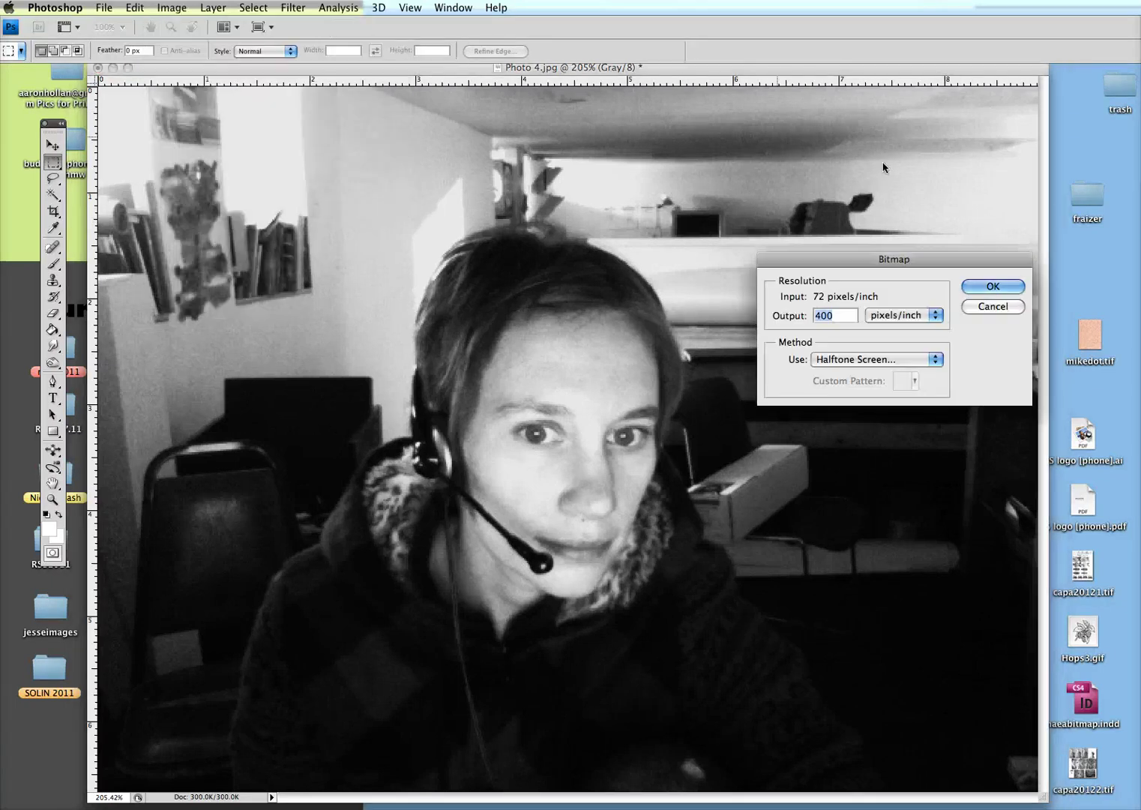
pyautogui.click(902, 359)
pyautogui.click(899, 348)
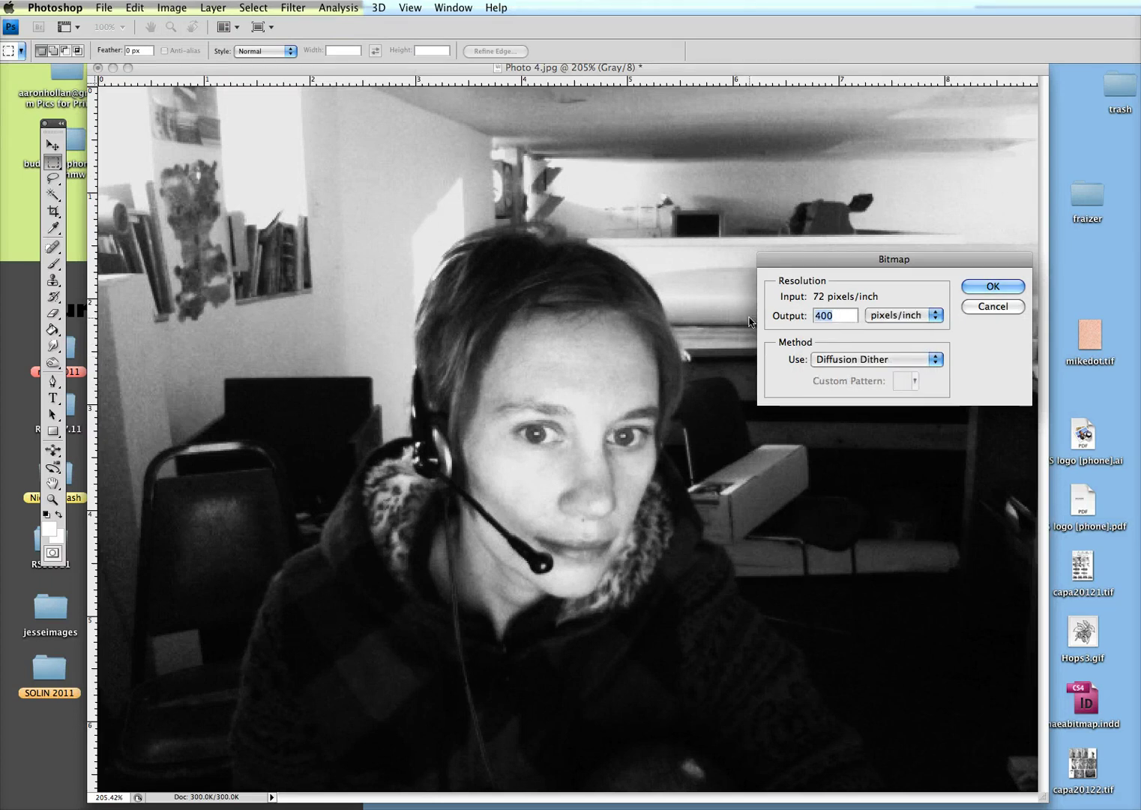
pyautogui.write('1000')
pyautogui.press('BackSpace')
# Apply the Diffusion Dither bitmap conversion and view it at actual pixels
pyautogui.click(1009, 285)
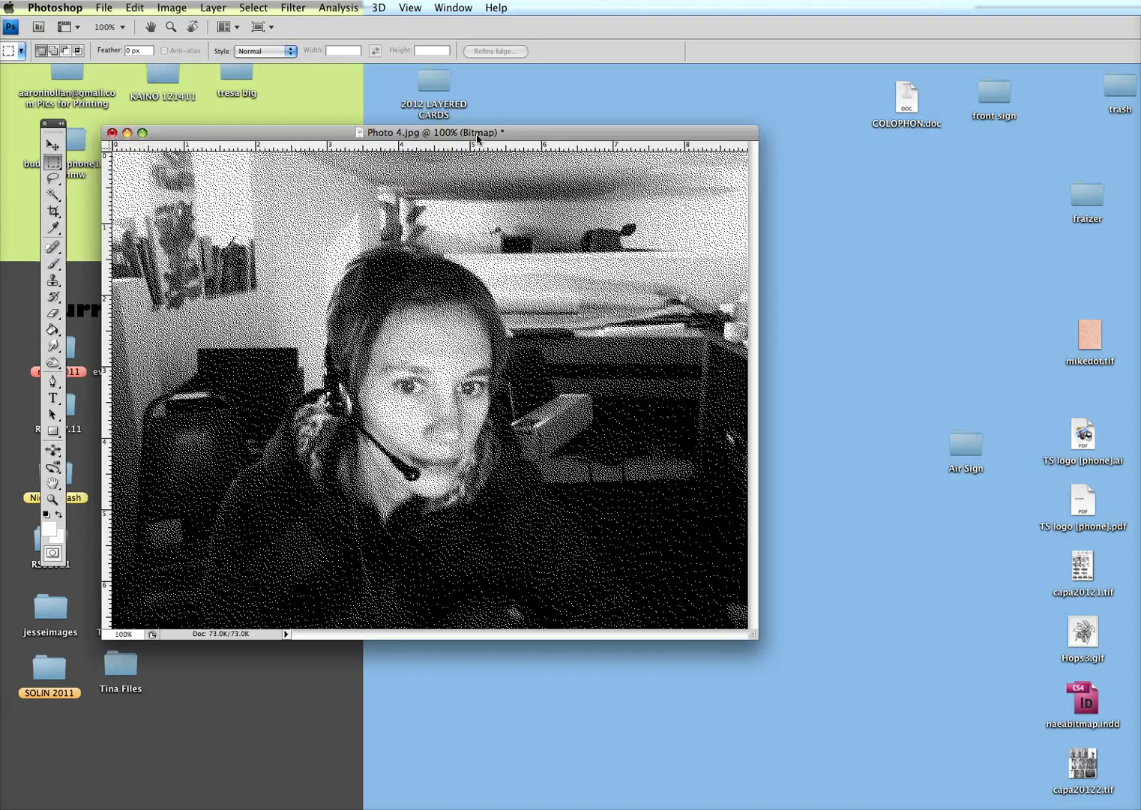
pyautogui.click(410, 8)
pyautogui.click(421, 155)
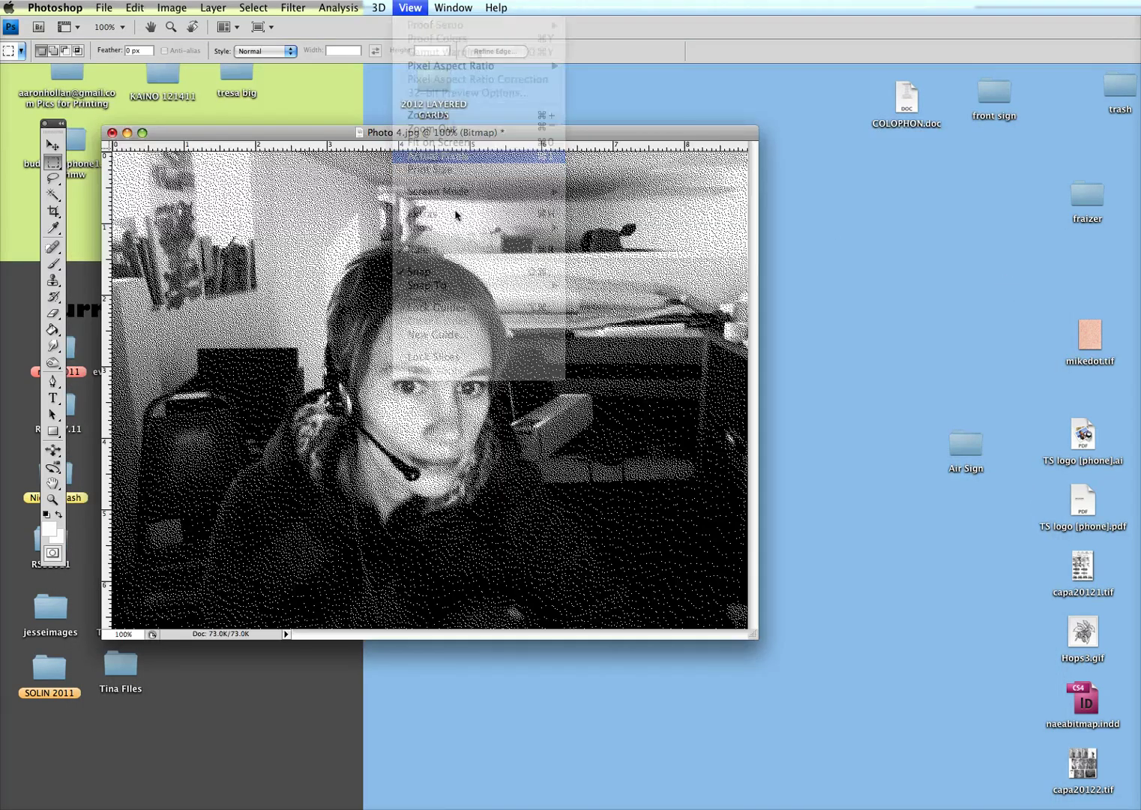
# Zoom in on the face to inspect the individual dither dots, then fit the photo on screen
pyautogui.click(52, 499)
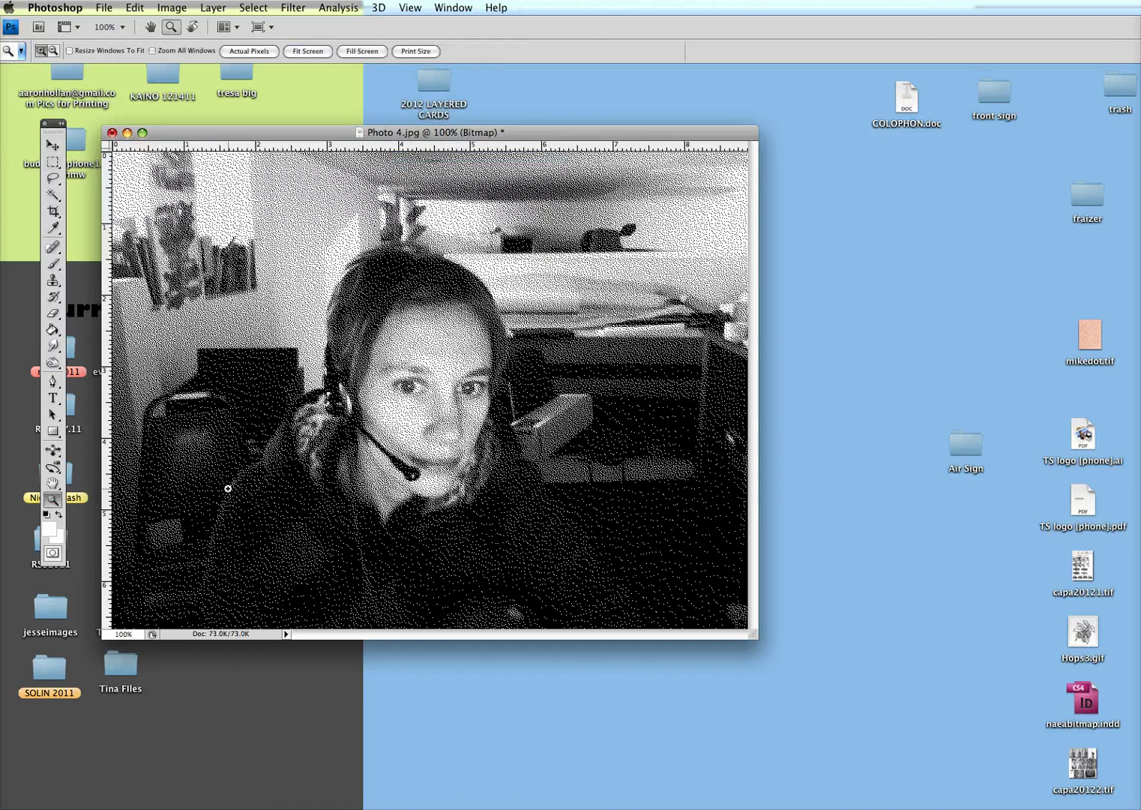
pyautogui.click(255, 472)
pyautogui.click(397, 353)
pyautogui.click(397, 352)
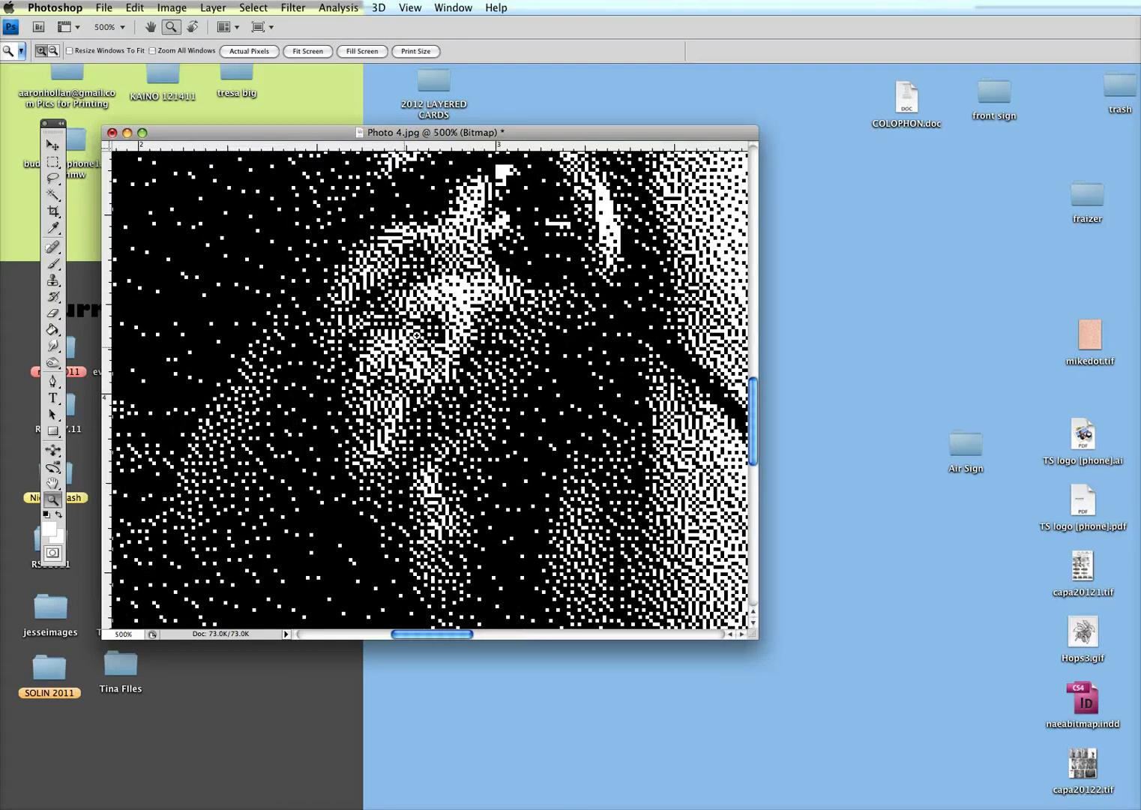
pyautogui.click(410, 7)
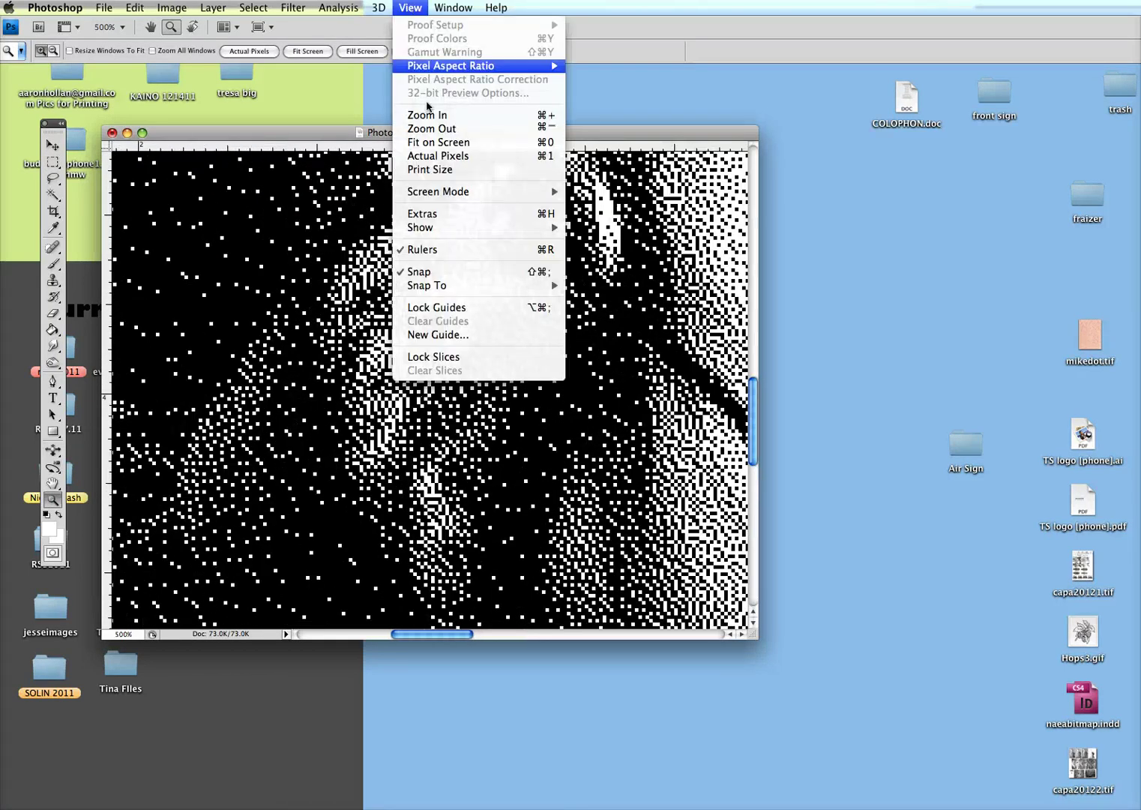
pyautogui.click(445, 142)
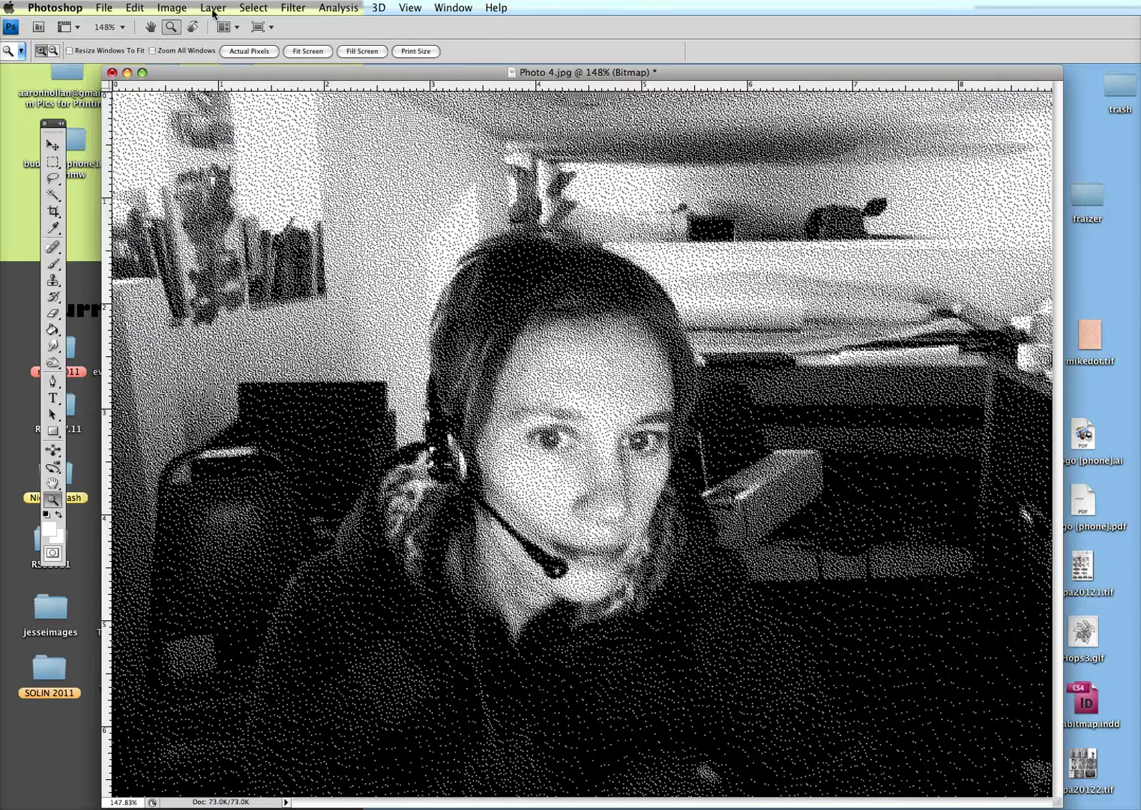
pyautogui.click(172, 7)
# Undo the dither and reconvert to Bitmap at 400 pixels/inch using Halftone Screen
pyautogui.moveTo(135, 7)
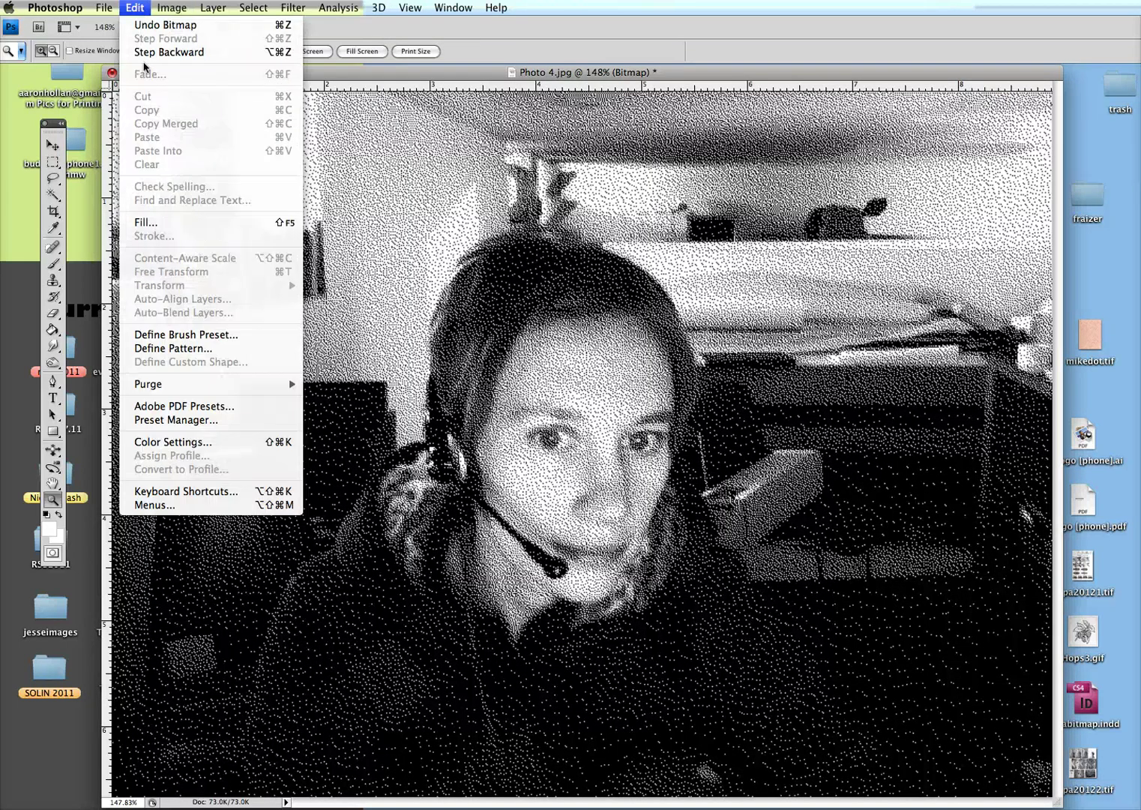
pyautogui.click(148, 50)
pyautogui.click(171, 8)
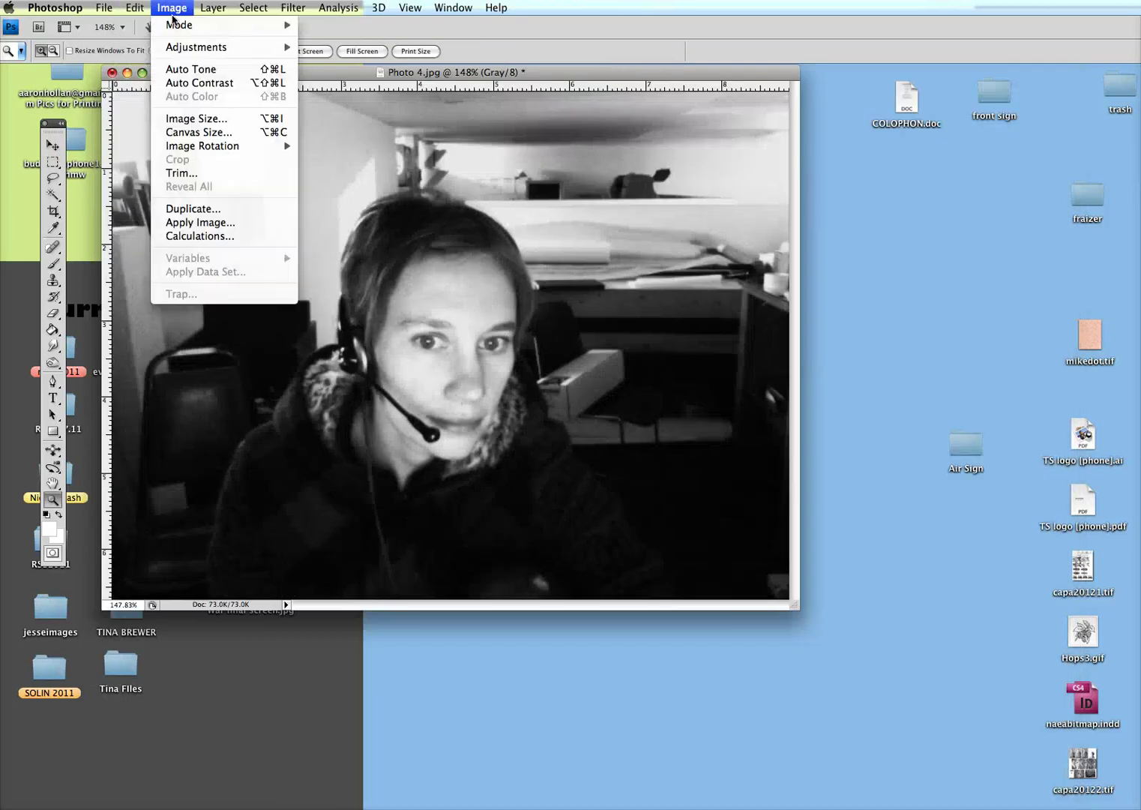
pyautogui.moveTo(175, 24)
pyautogui.click(330, 29)
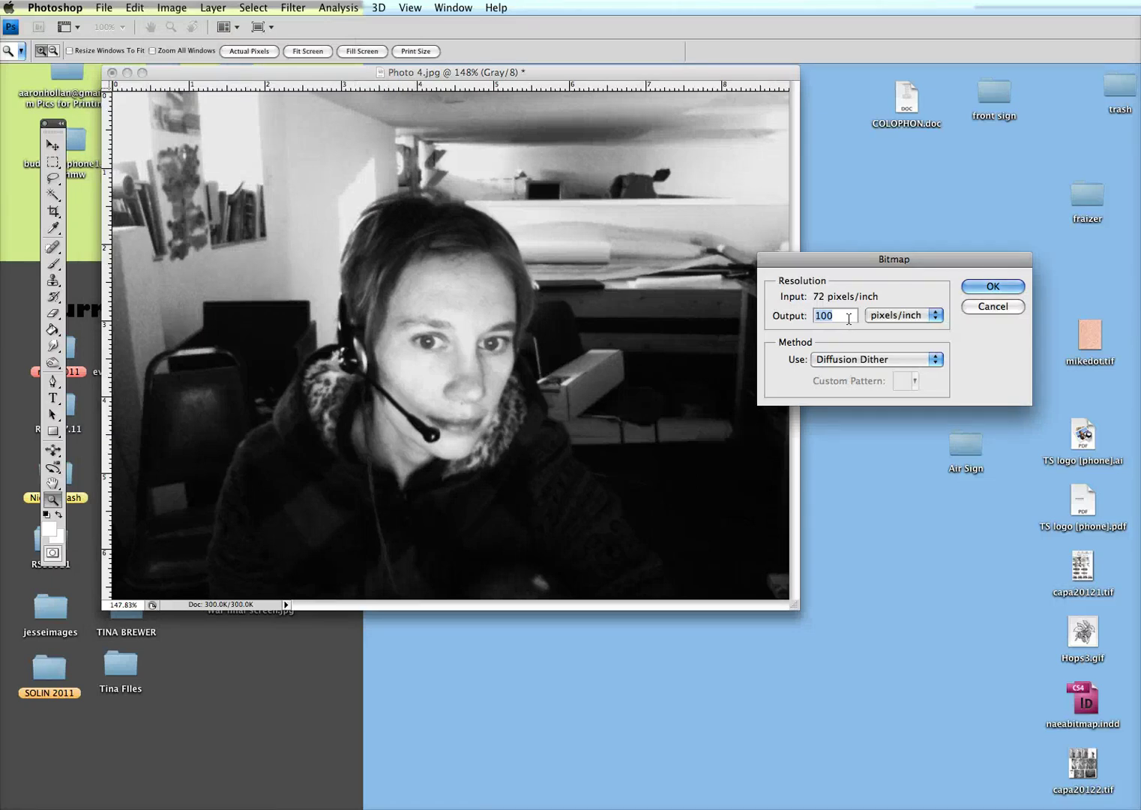
pyautogui.write('4')
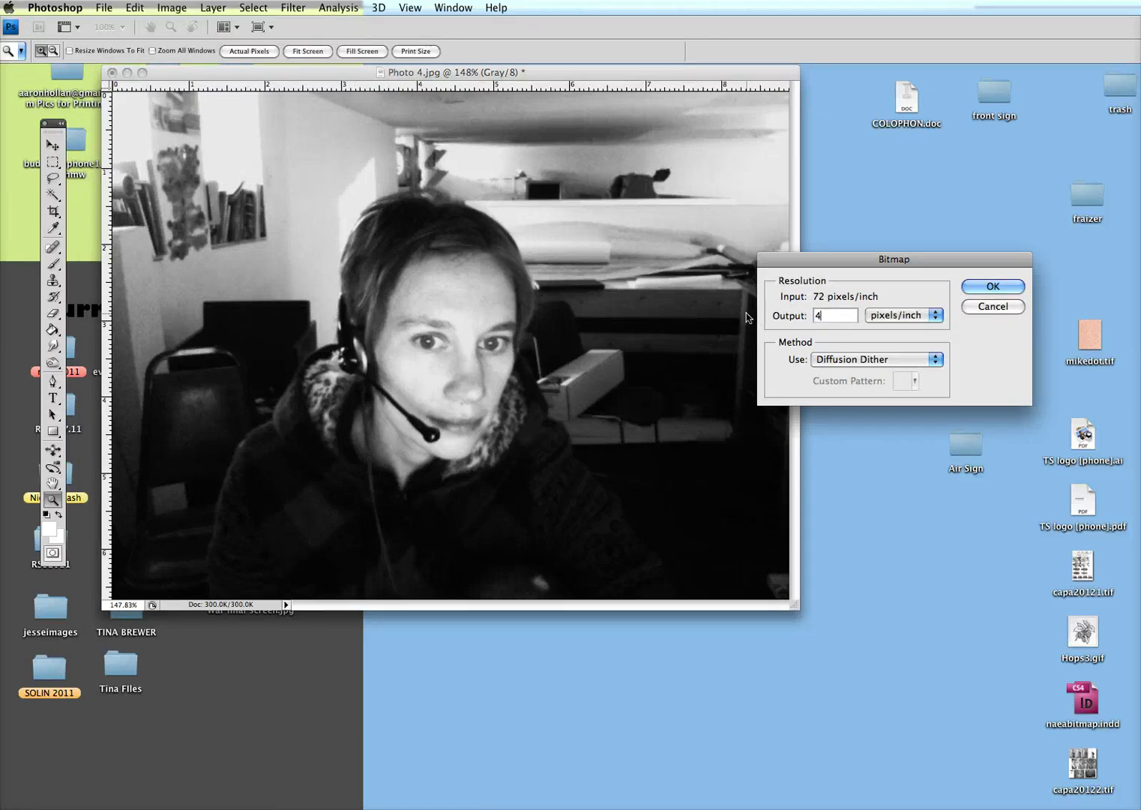
pyautogui.write('00')
pyautogui.click(830, 361)
pyautogui.click(830, 374)
pyautogui.click(990, 286)
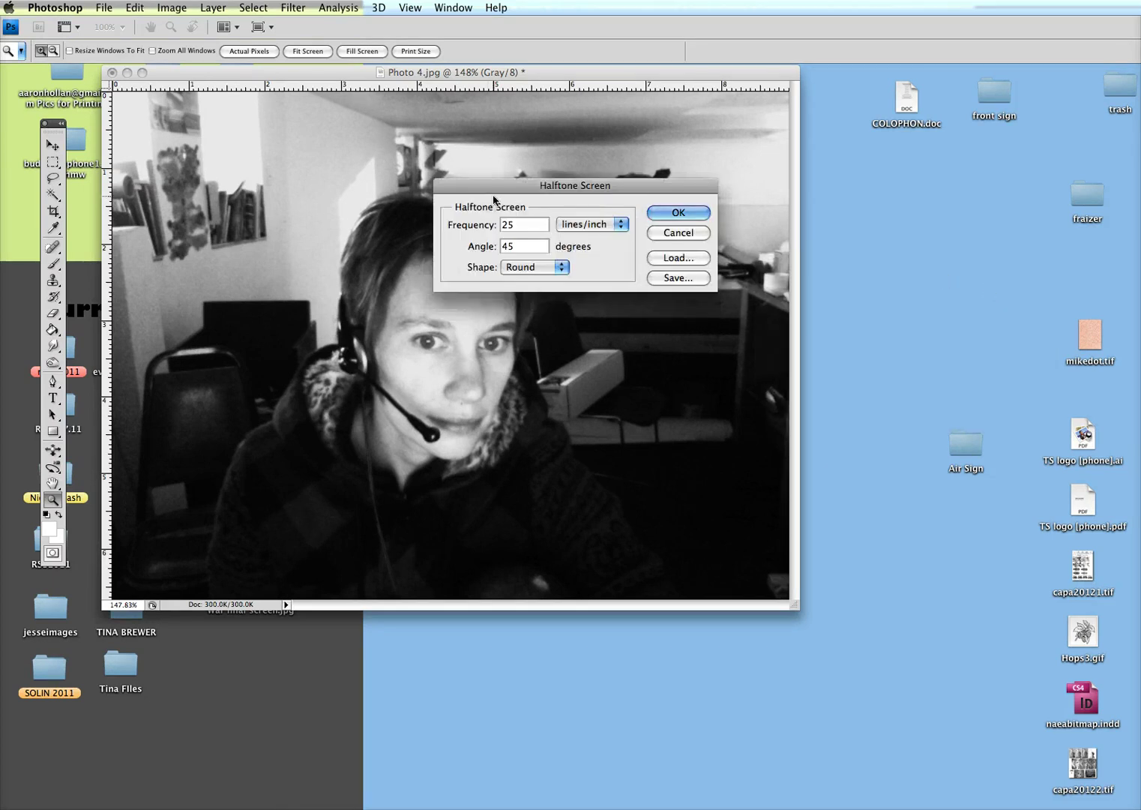
# Move the Halftone Screen dialog aside and edit its Frequency value
pyautogui.moveTo(495, 194); pyautogui.dragTo(812, 290)
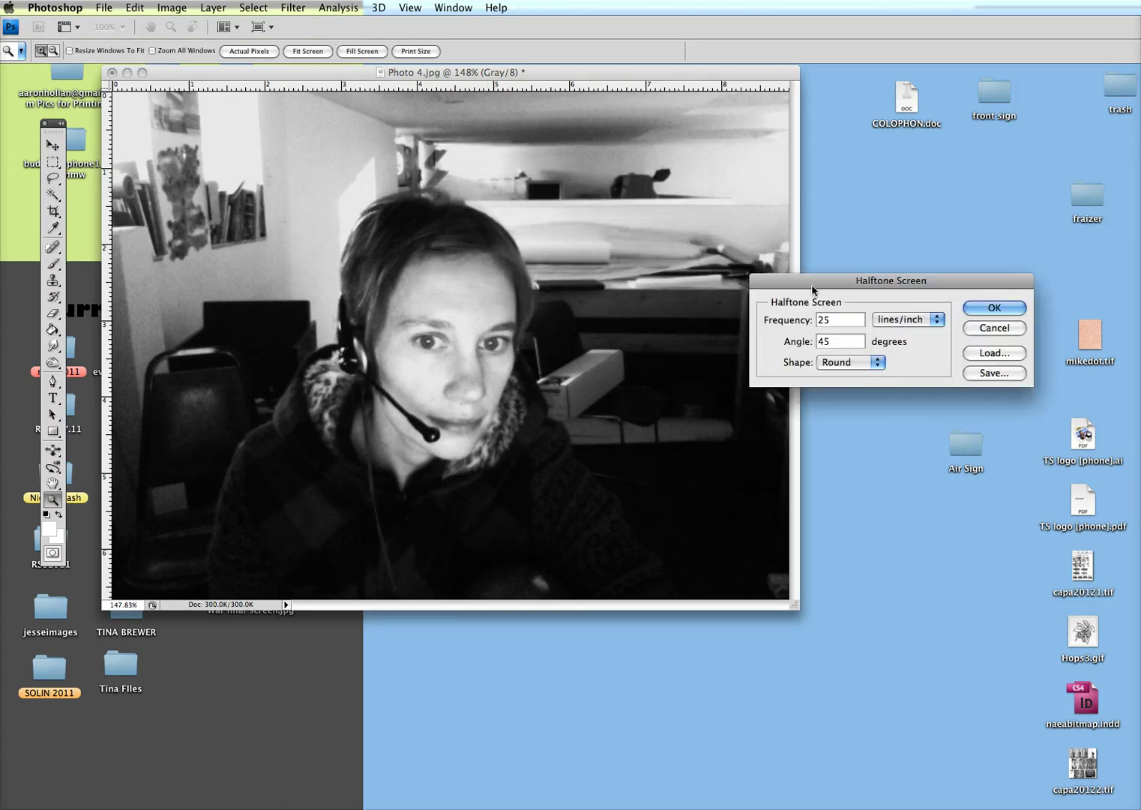
pyautogui.doubleClick(829, 317)
pyautogui.write('45')
pyautogui.press('BackSpace')
pyautogui.press('BackSpace')
# Apply the halftone bitmap conversion, then undo it
pyautogui.click(1011, 312)
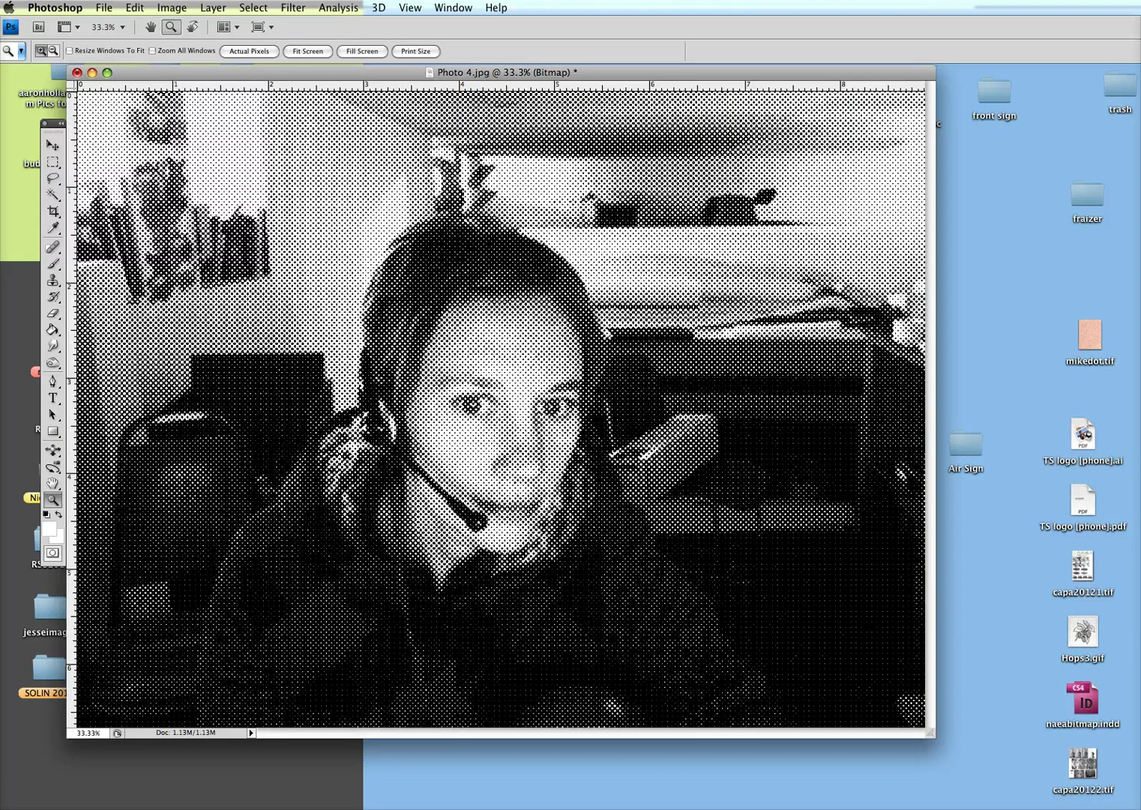
pyautogui.click(135, 8)
pyautogui.click(161, 48)
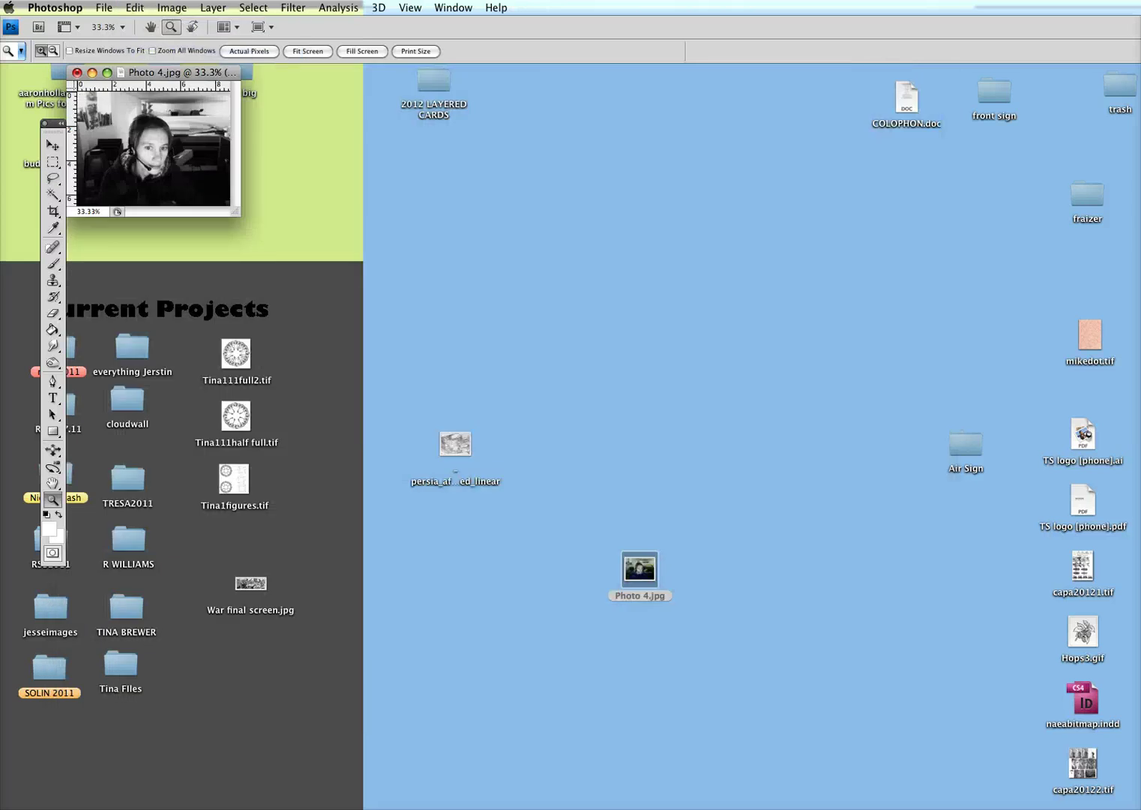
# Redo the Bitmap Halftone Screen conversion with a frequency of 45 lines/inch
pyautogui.click(172, 8)
pyautogui.moveTo(180, 31)
pyautogui.click(337, 31)
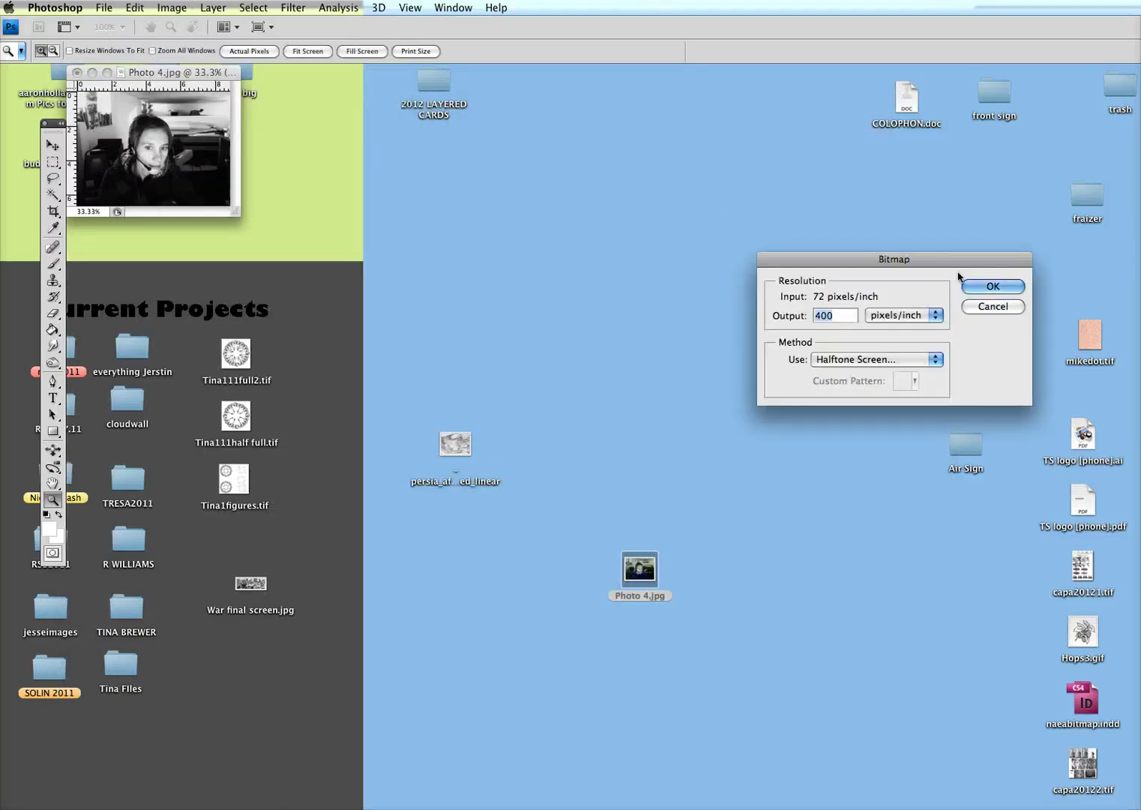
pyautogui.click(992, 285)
pyautogui.click(828, 320)
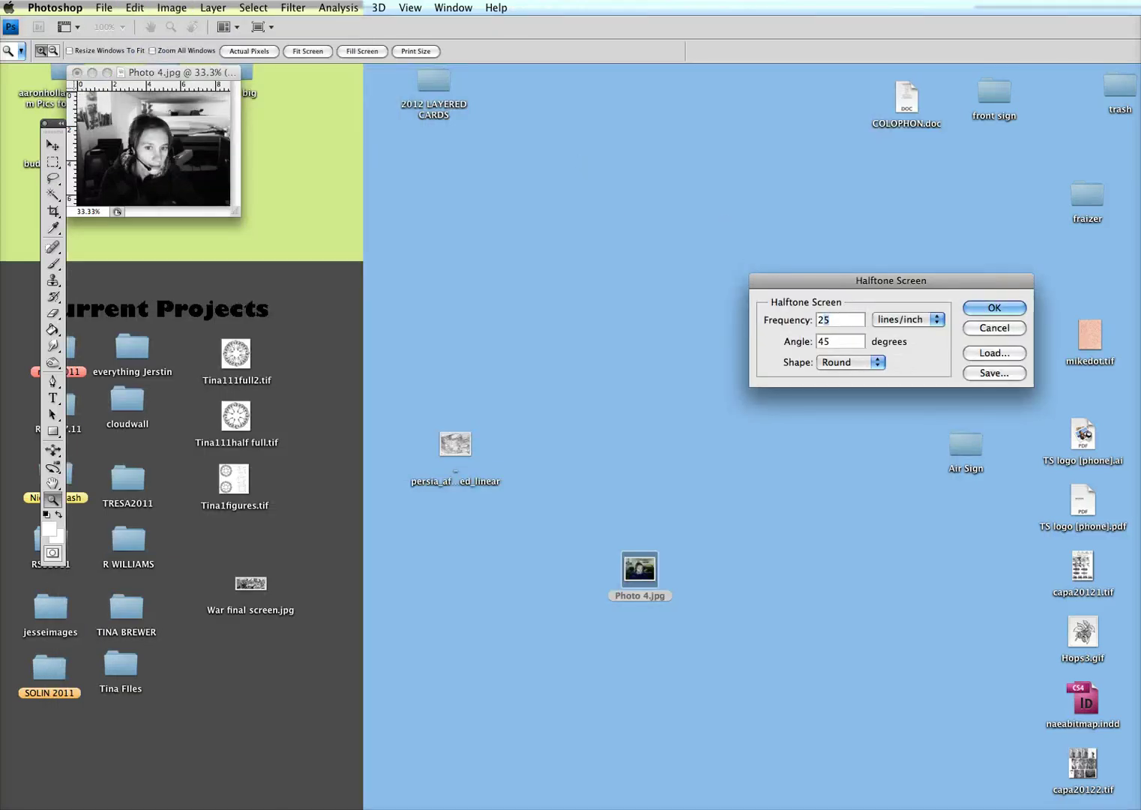
pyautogui.press('BackSpace')
pyautogui.press('BackSpace')
pyautogui.write('45')
pyautogui.click(967, 308)
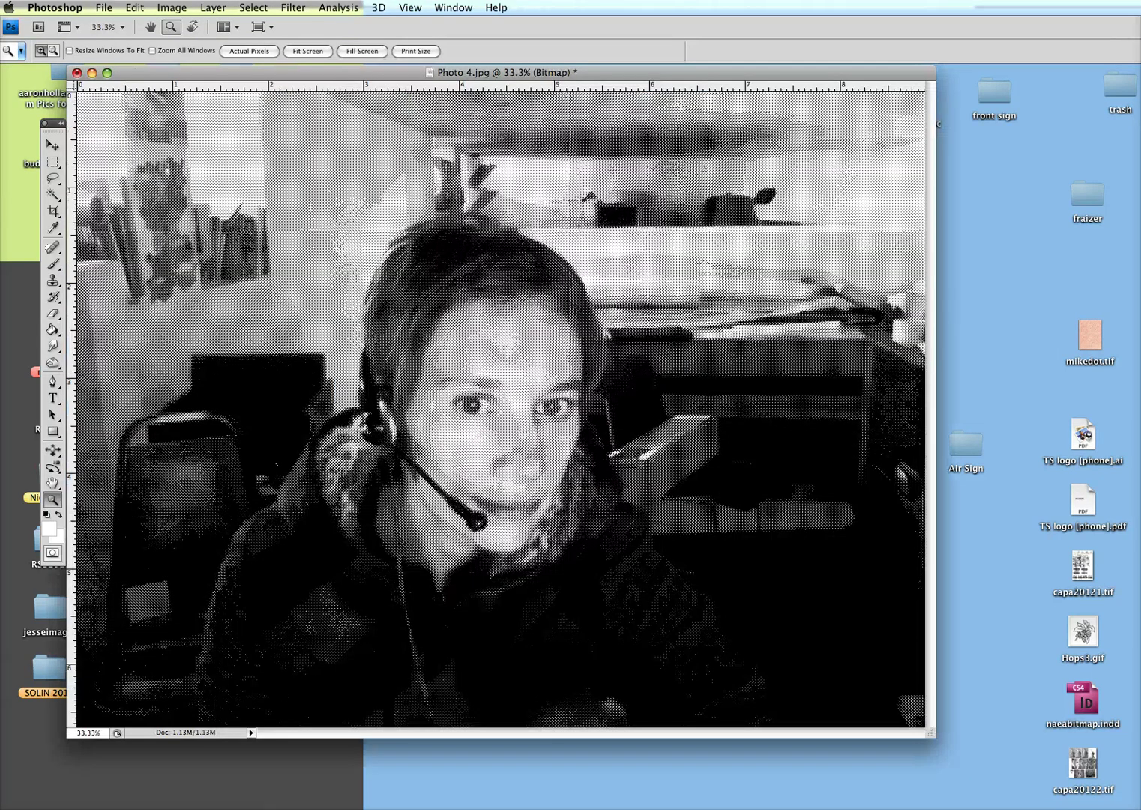
# Inspect the halftone dots at actual pixels, then undo back to the grayscale photo
pyautogui.click(410, 8)
pyautogui.click(412, 157)
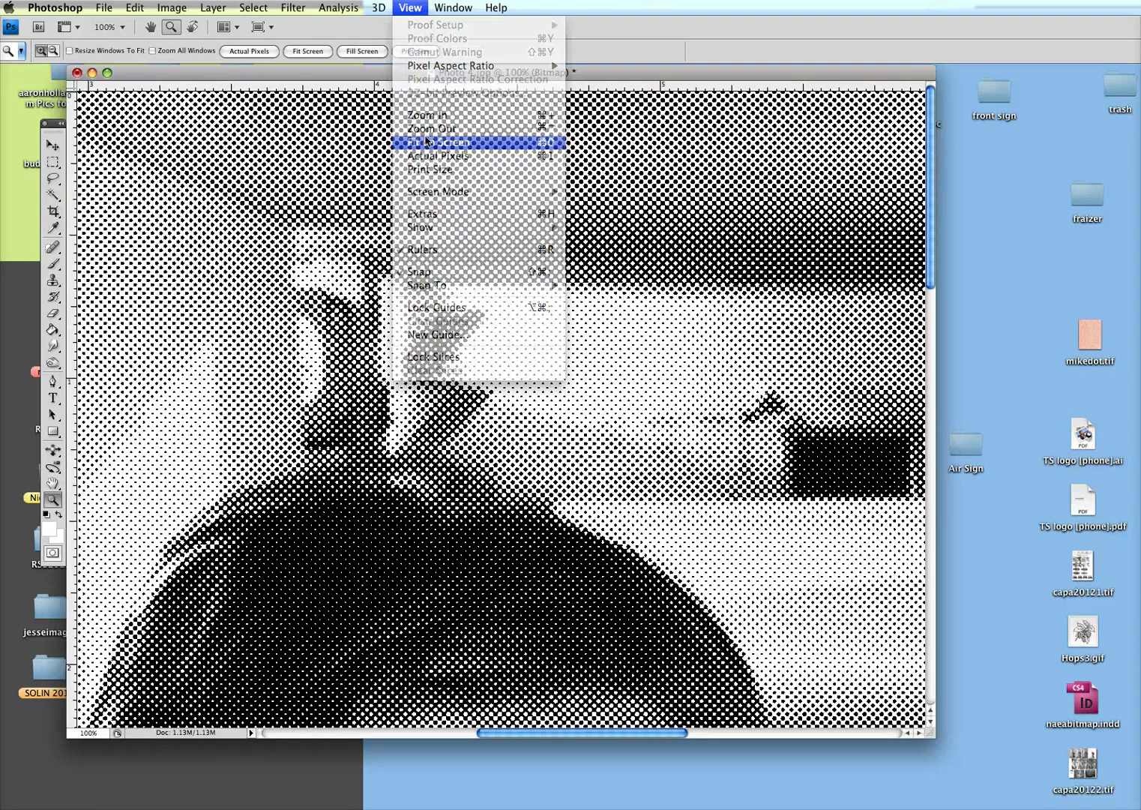
pyautogui.click(164, 8)
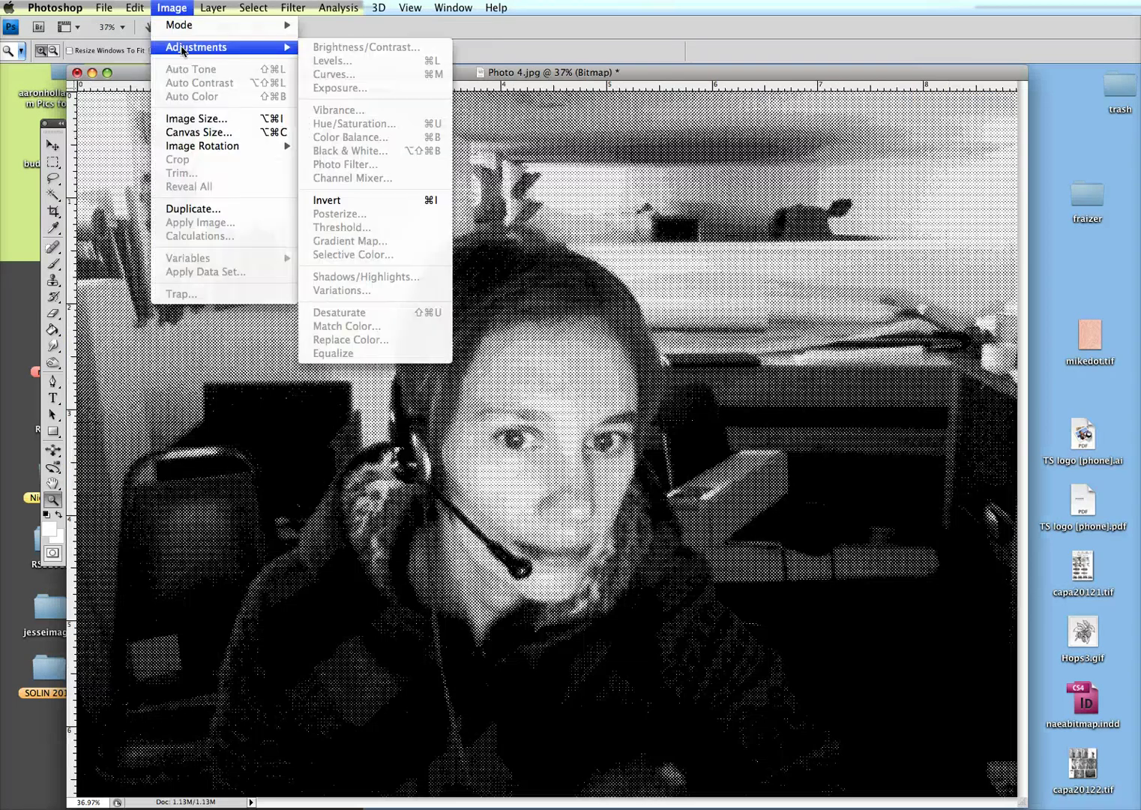
pyautogui.click(146, 27)
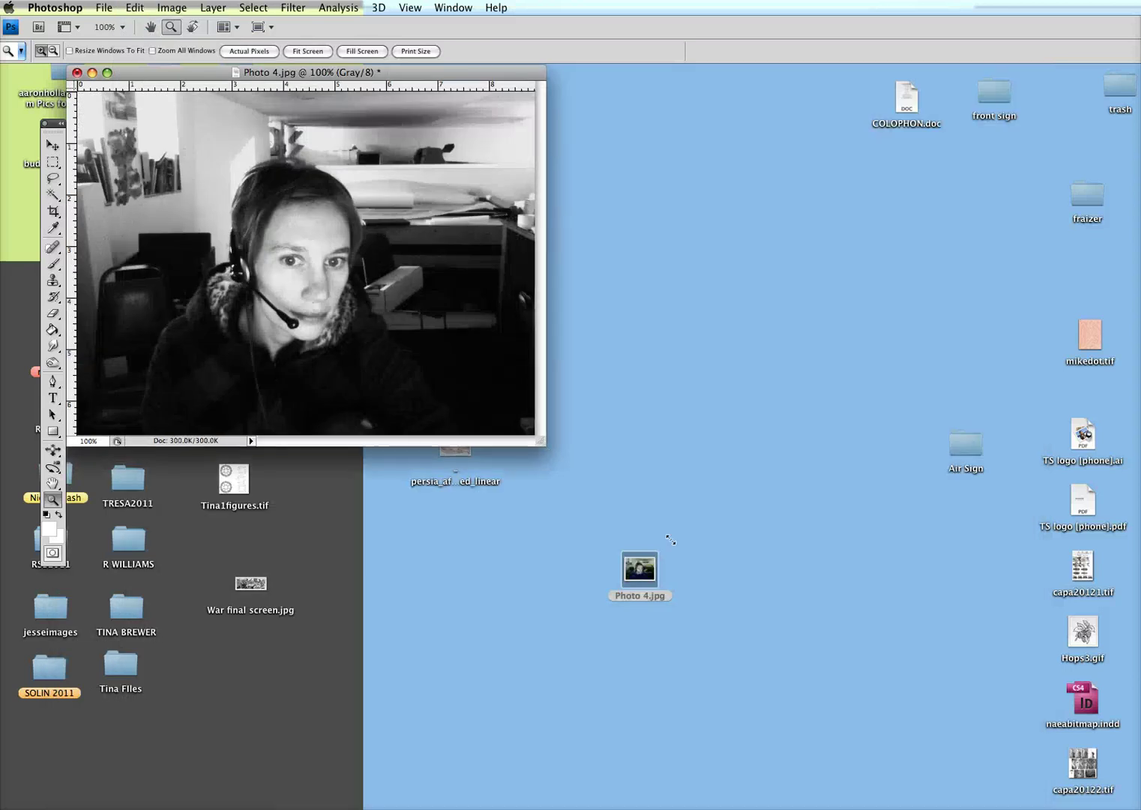
# Enlarge the document window and apply Pixelate > Color Halftone with Max. Radius 4 pixels
pyautogui.moveTo(540, 441); pyautogui.dragTo(937, 731)
pyautogui.click(293, 8)
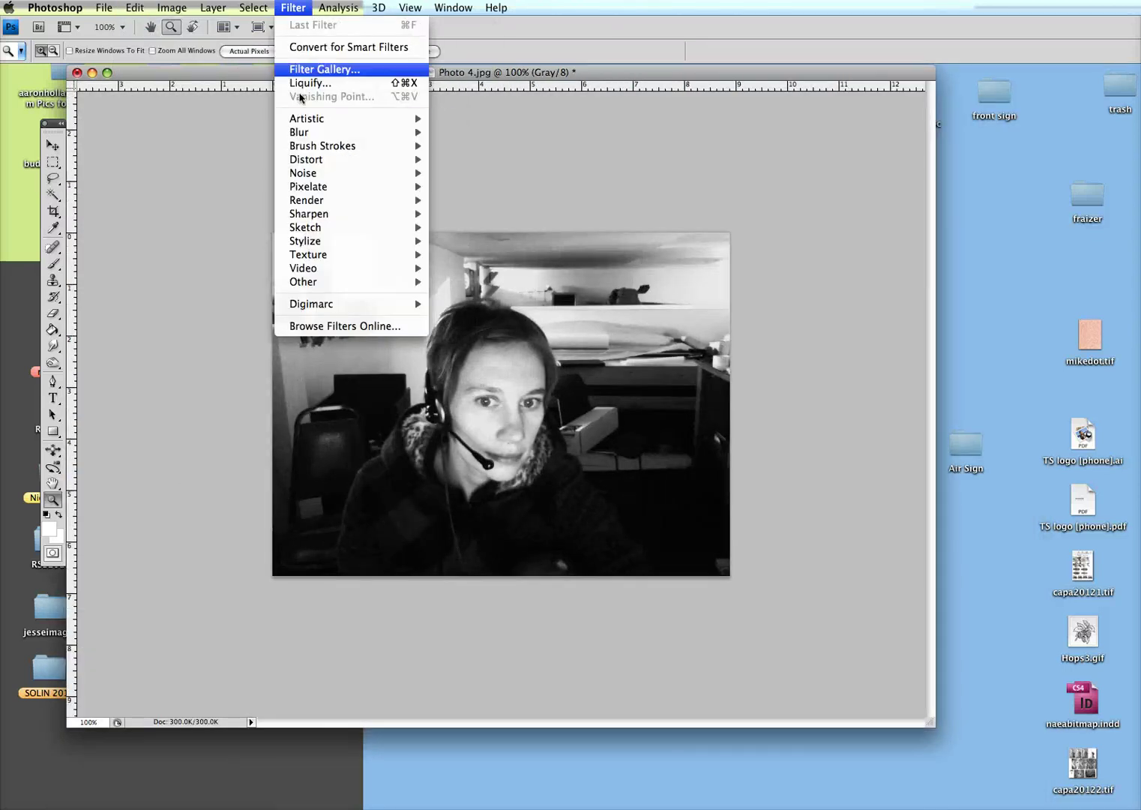
pyautogui.moveTo(305, 120)
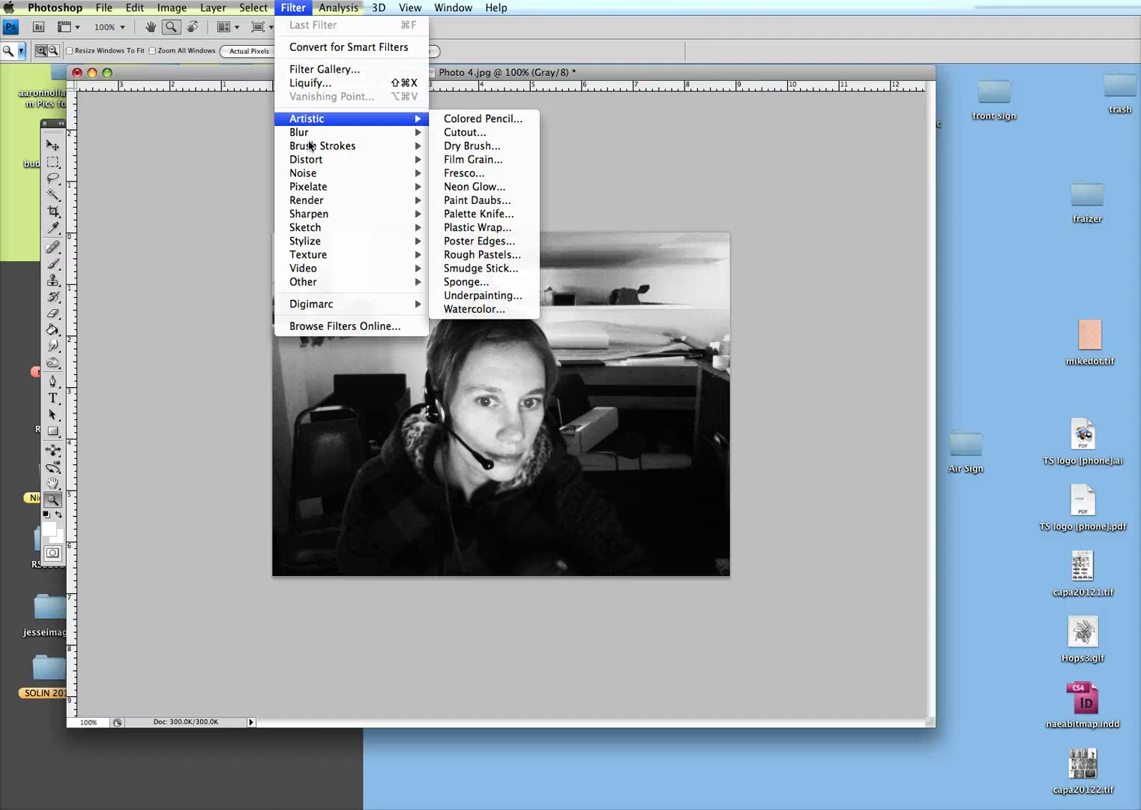
pyautogui.moveTo(399, 189)
pyautogui.click(482, 189)
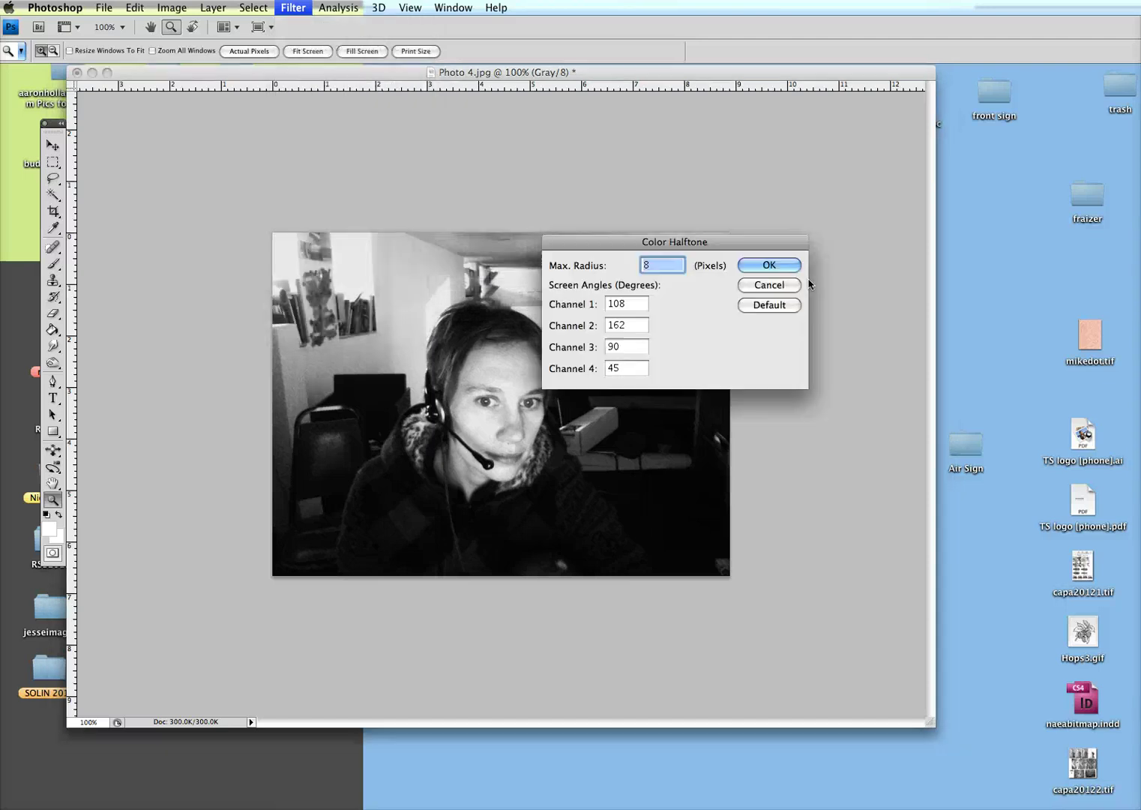
pyautogui.click(657, 268)
pyautogui.press('BackSpace')
pyautogui.write('4')
pyautogui.click(780, 269)
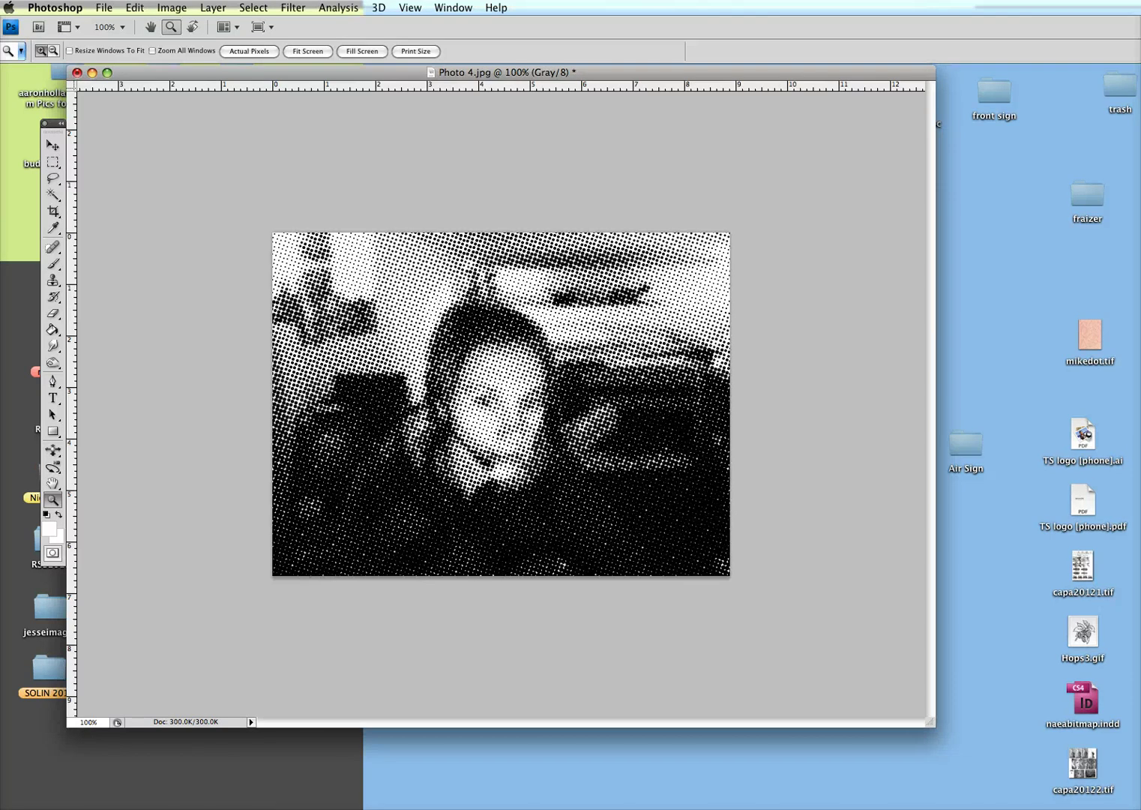
# Undo the Color Halftone filter and apply Artistic > Poster Edges from the Filter Gallery
pyautogui.click(135, 8)
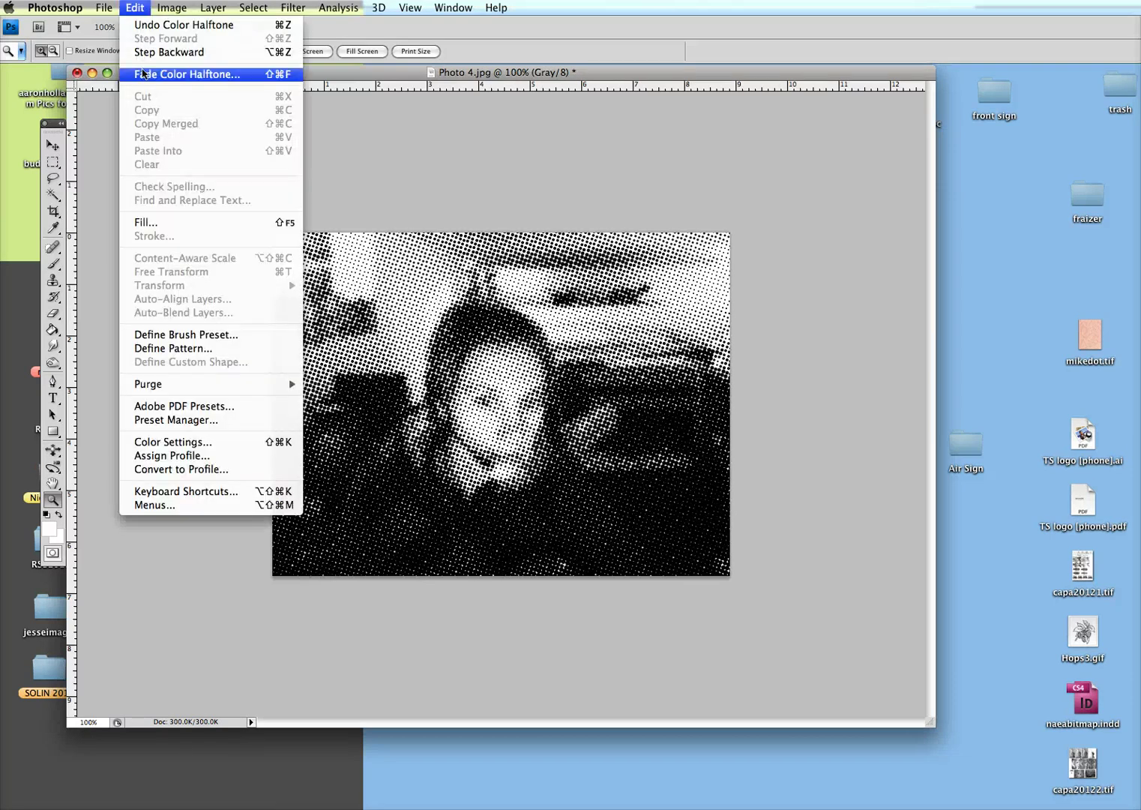
pyautogui.click(180, 60)
pyautogui.click(171, 7)
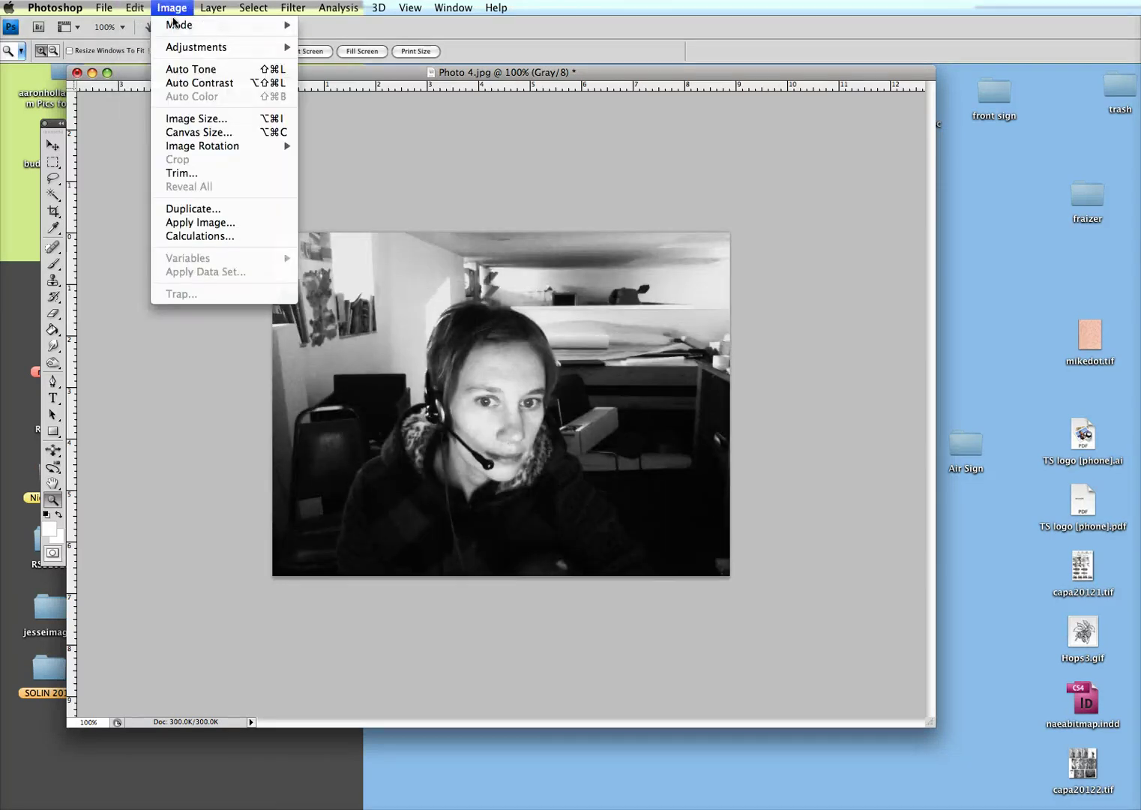
pyautogui.click(303, 9)
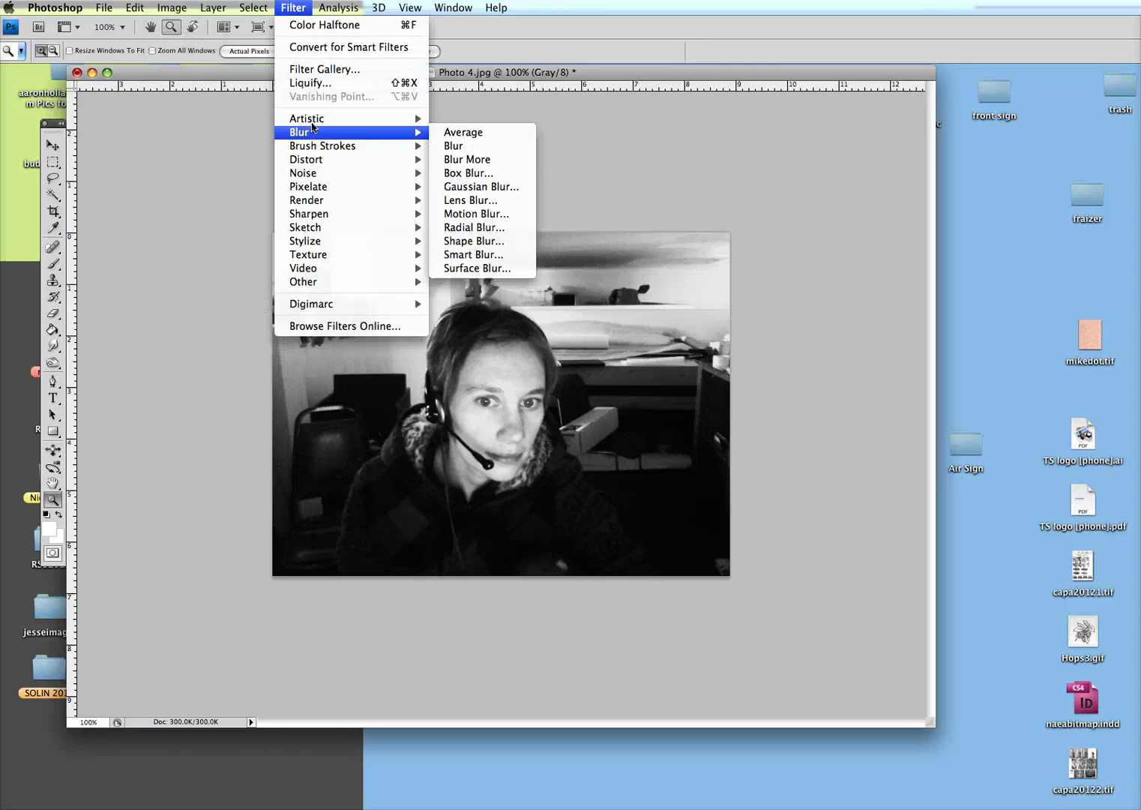
pyautogui.moveTo(315, 122)
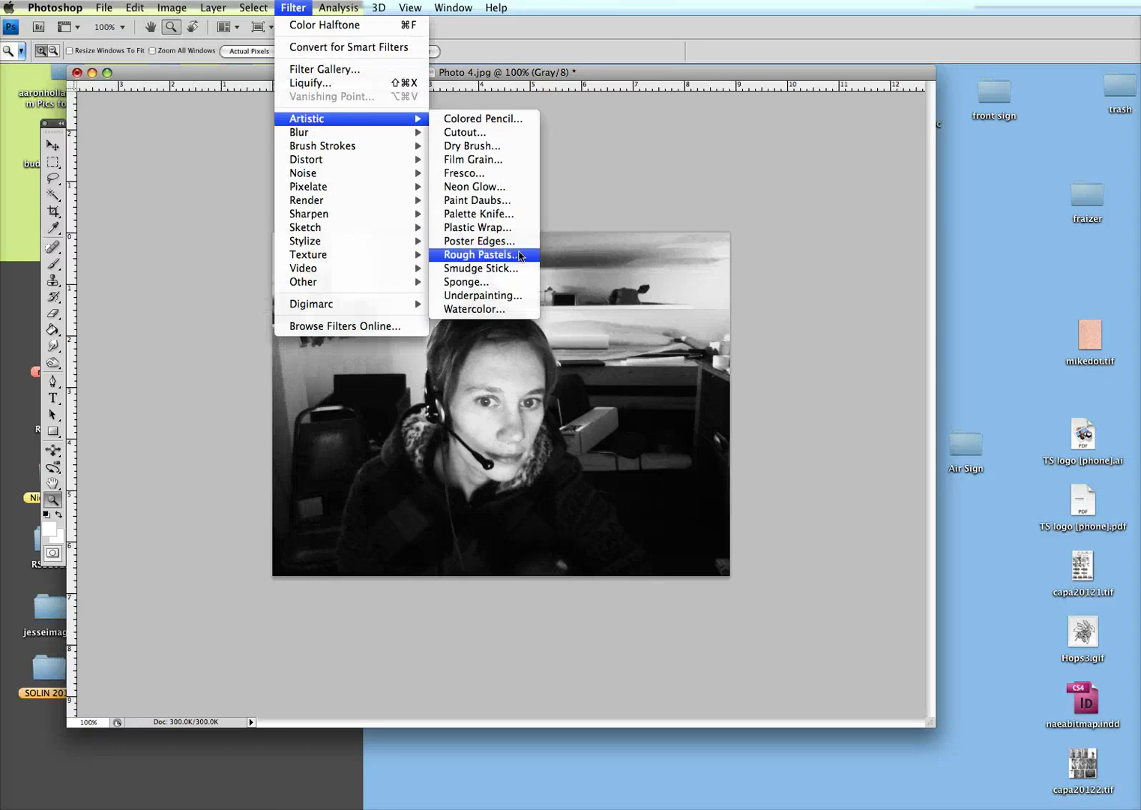
pyautogui.click(914, 304)
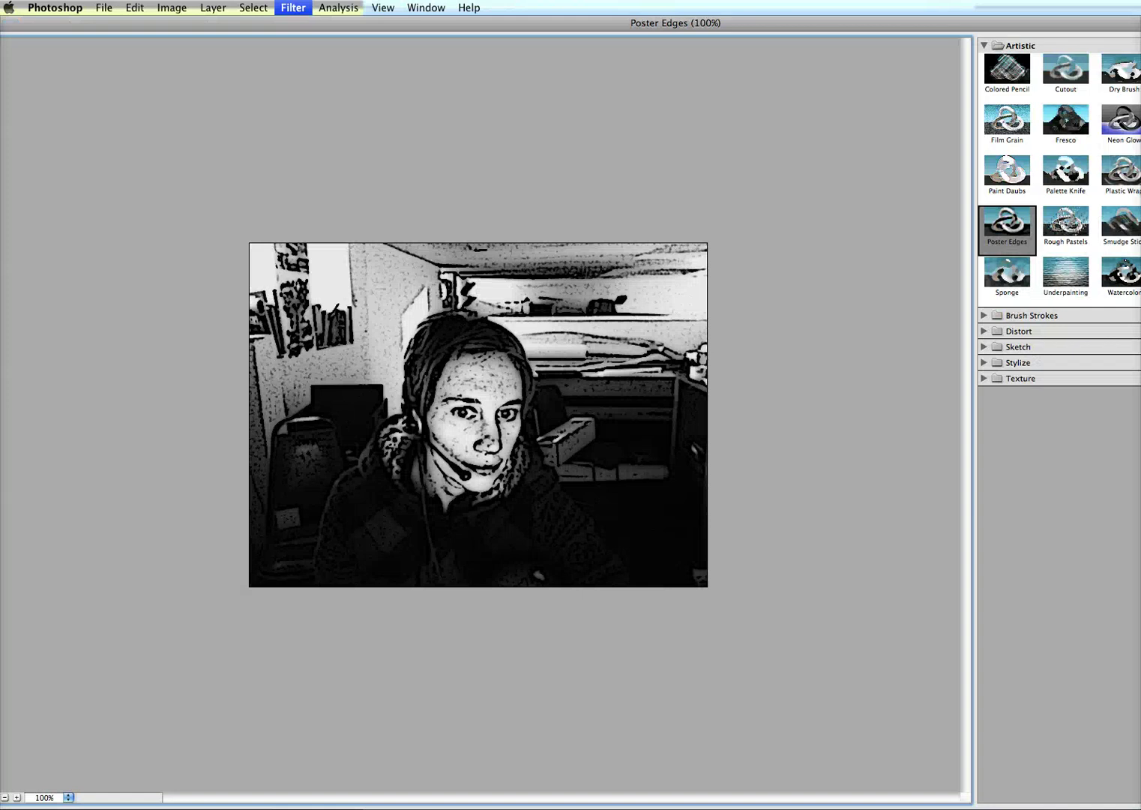
pyautogui.press('Return')
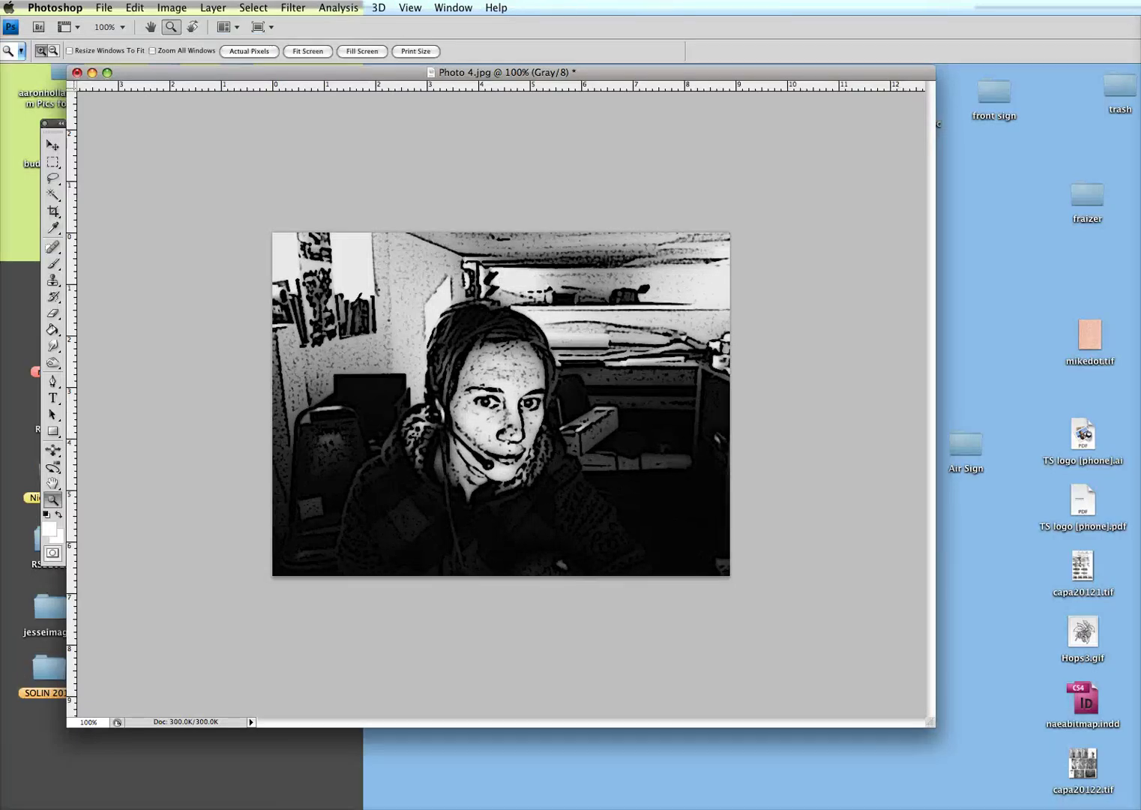
# Convert the Poster Edges portrait to Bitmap using 50% Threshold at 400 pixels/inch
pyautogui.click(172, 7)
pyautogui.moveTo(270, 24)
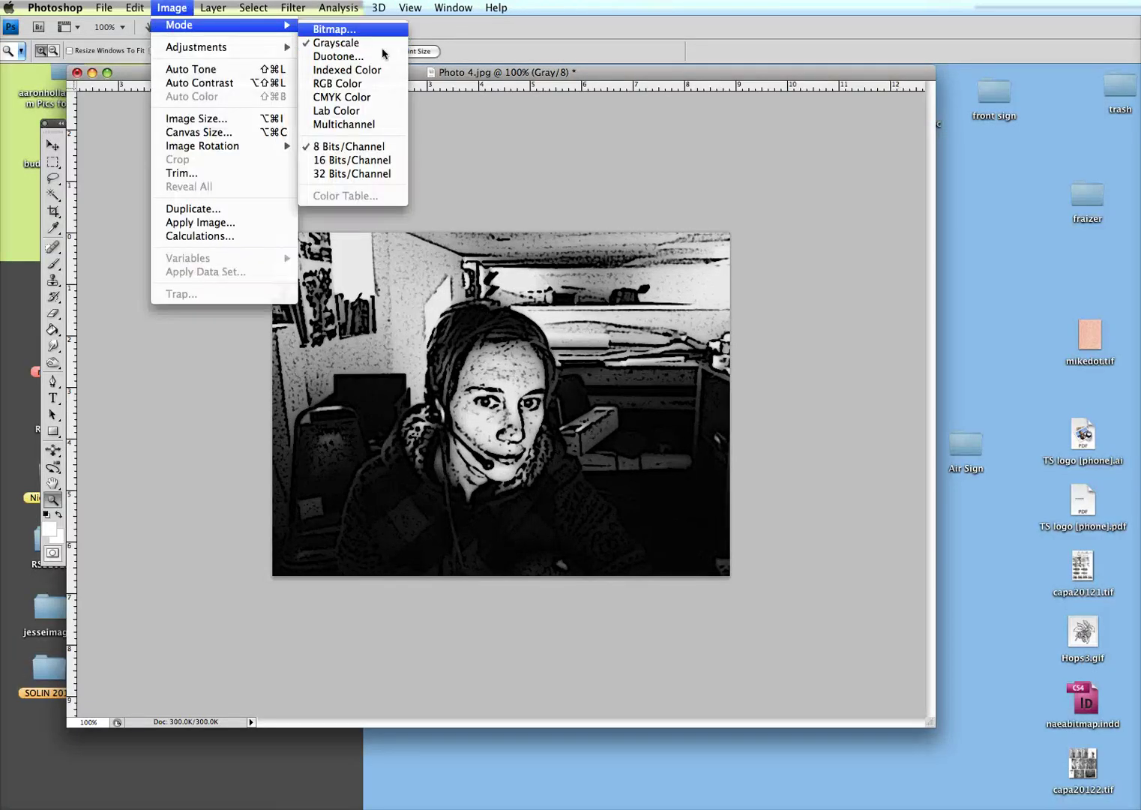
pyautogui.click(345, 28)
pyautogui.click(903, 362)
pyautogui.click(862, 320)
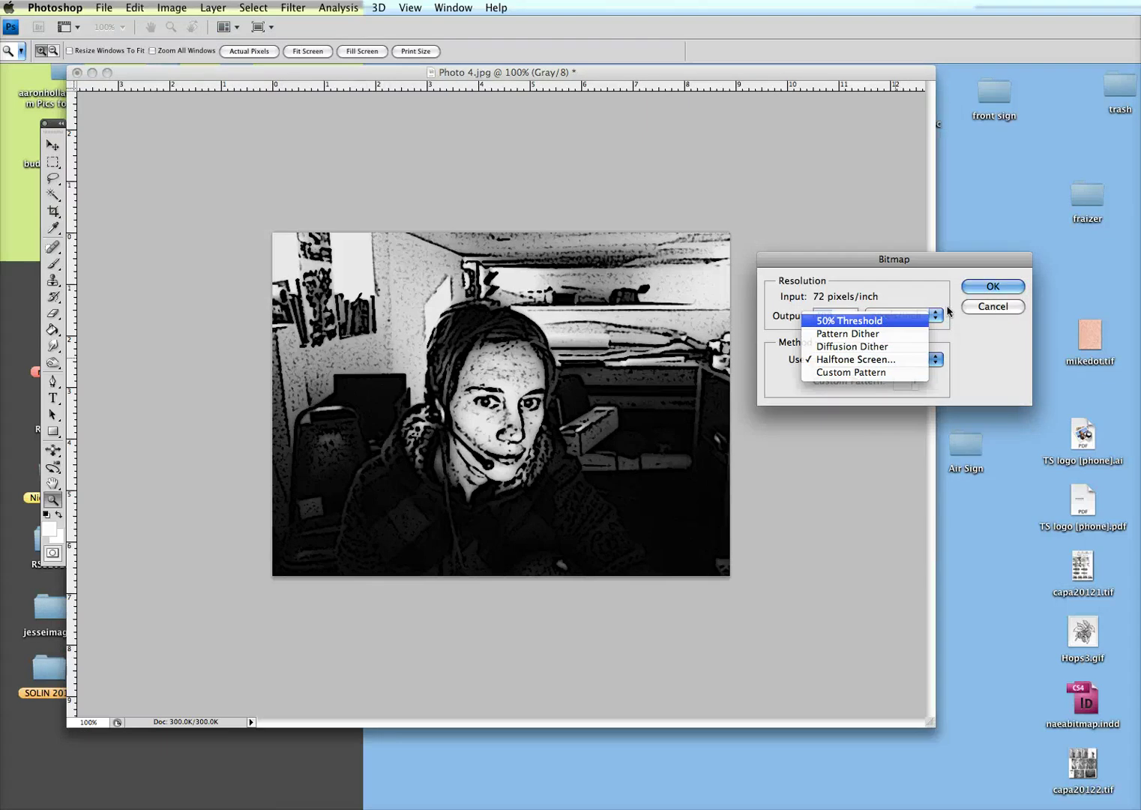
pyautogui.click(1006, 285)
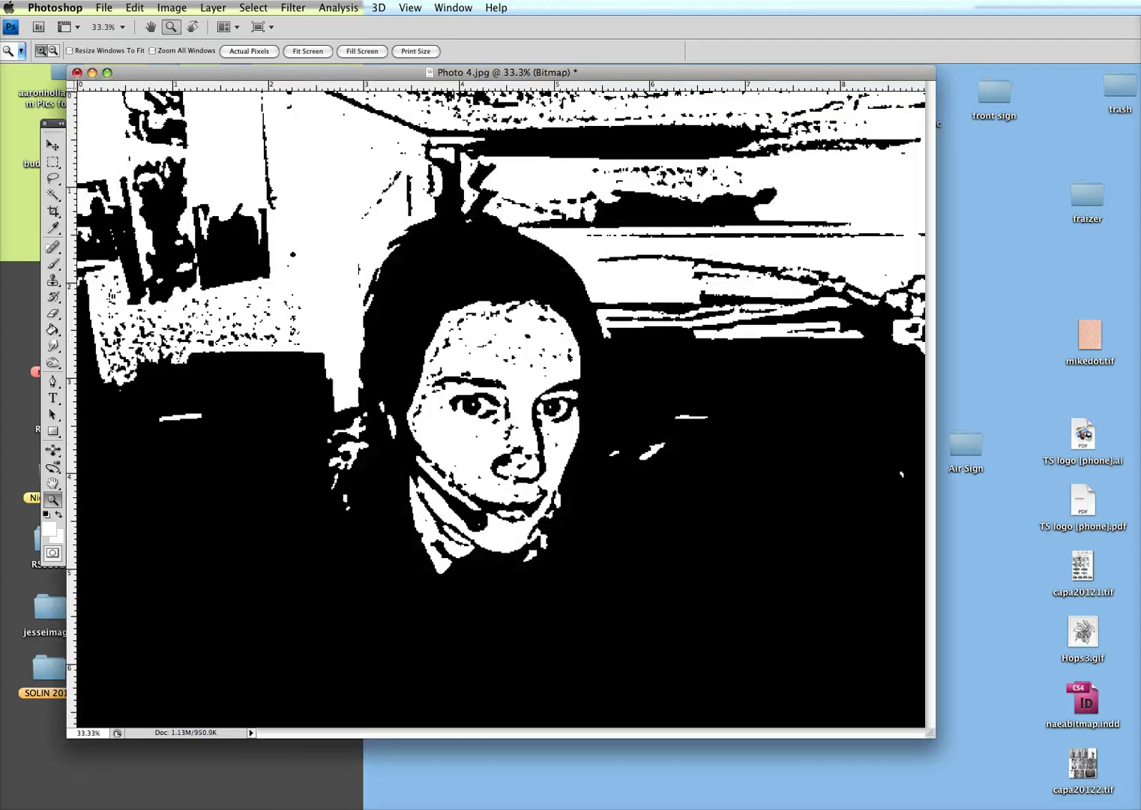
# Undo the threshold bitmap conversion and fit the whole image on screen
pyautogui.click(140, 8)
pyautogui.click(145, 52)
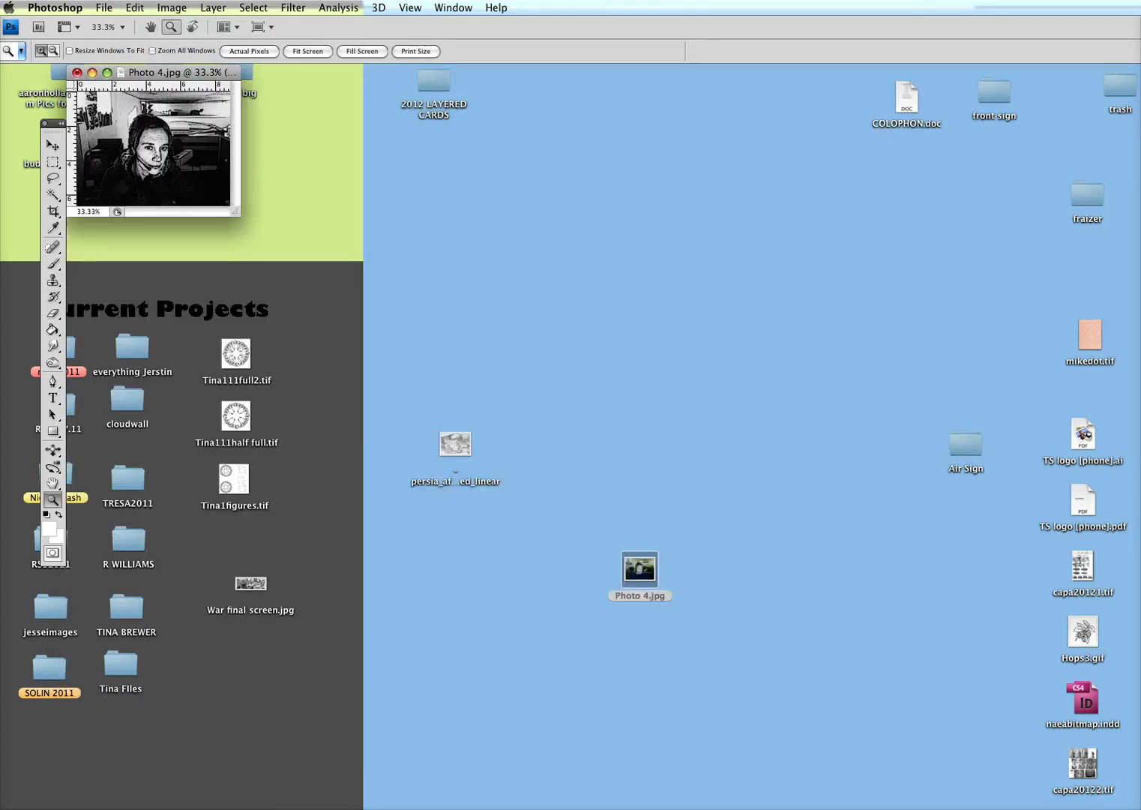
pyautogui.click(410, 8)
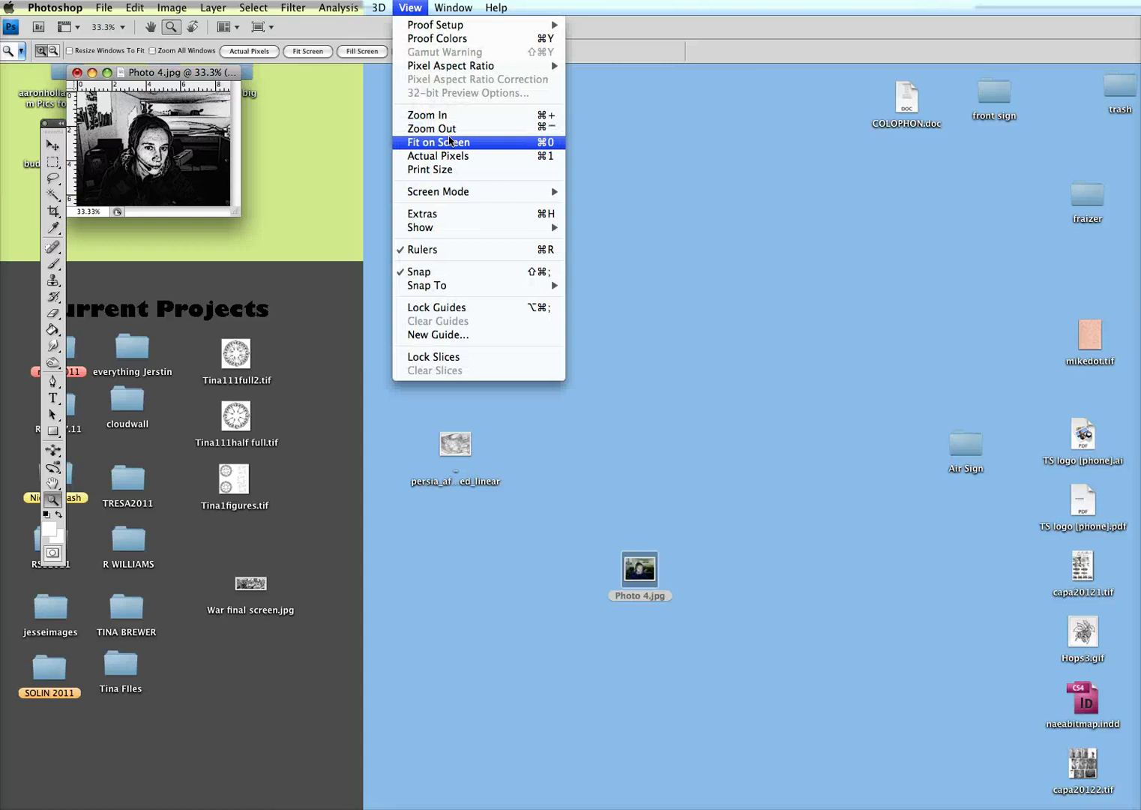
pyautogui.click(424, 144)
# Convert the image to a Bitmap at 100 pixels/inch output using Diffusion Dither
pyautogui.click(172, 8)
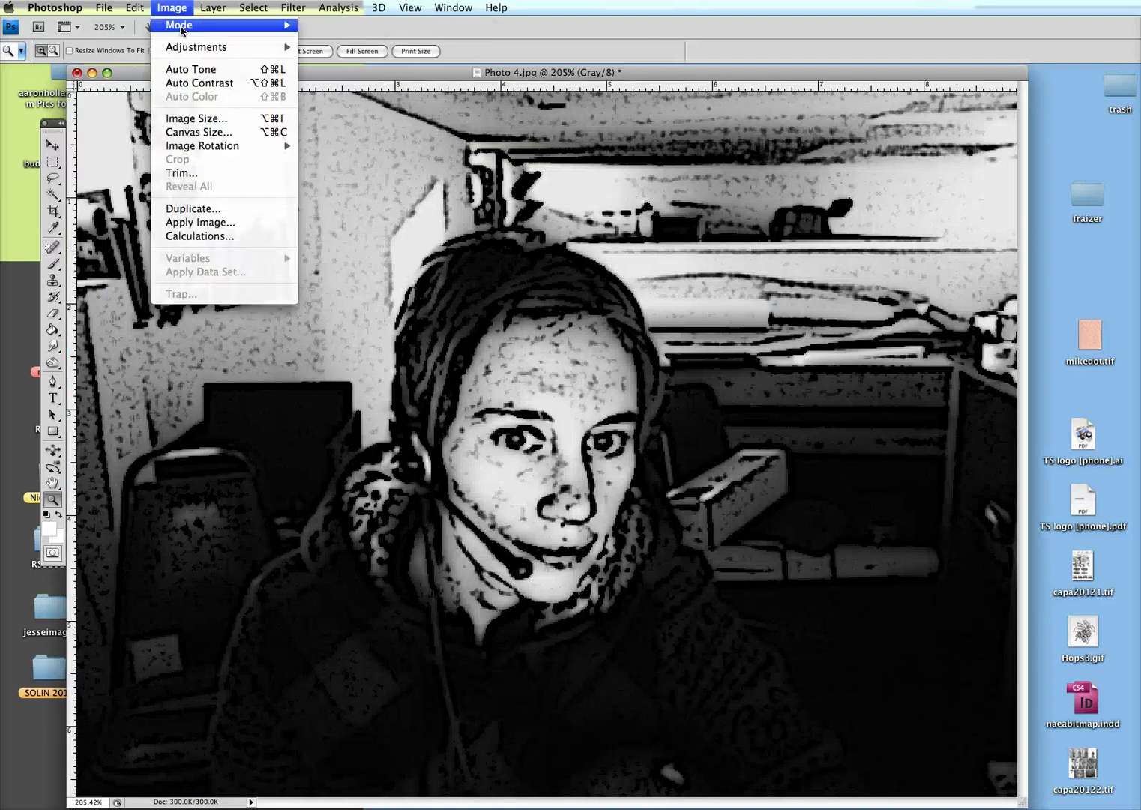
pyautogui.moveTo(191, 26)
pyautogui.click(330, 25)
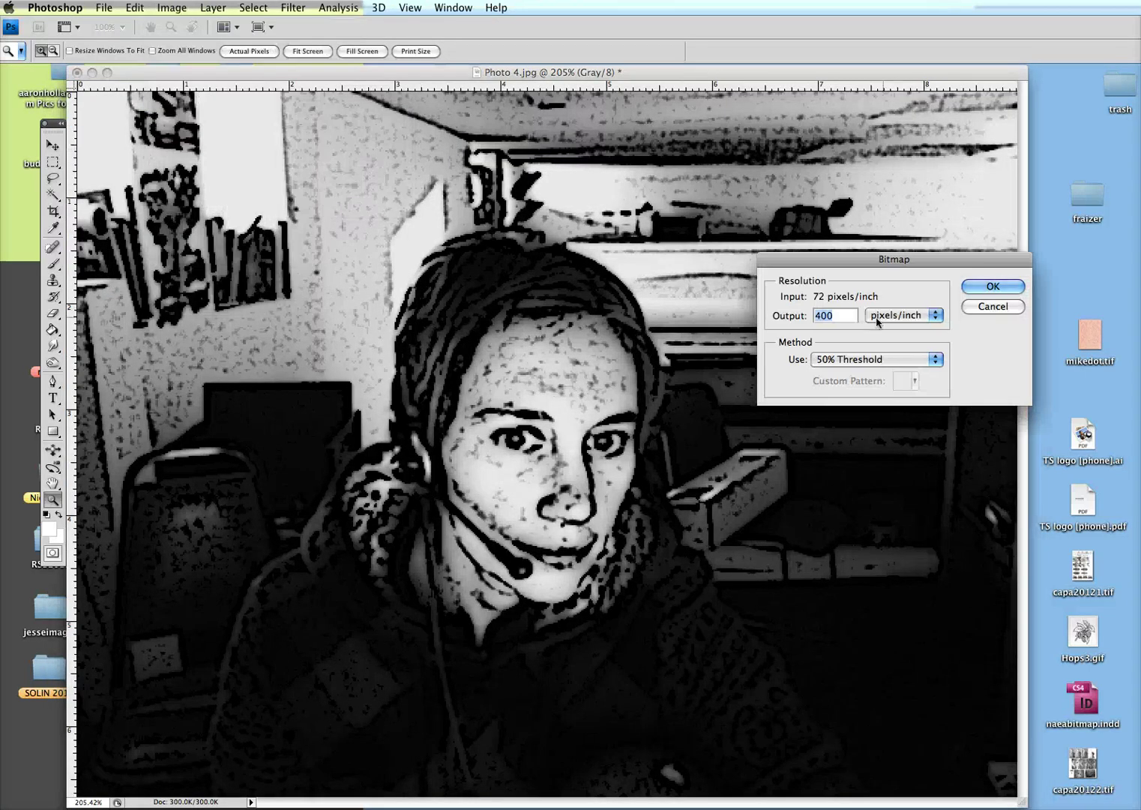
pyautogui.write('100')
pyautogui.click(852, 363)
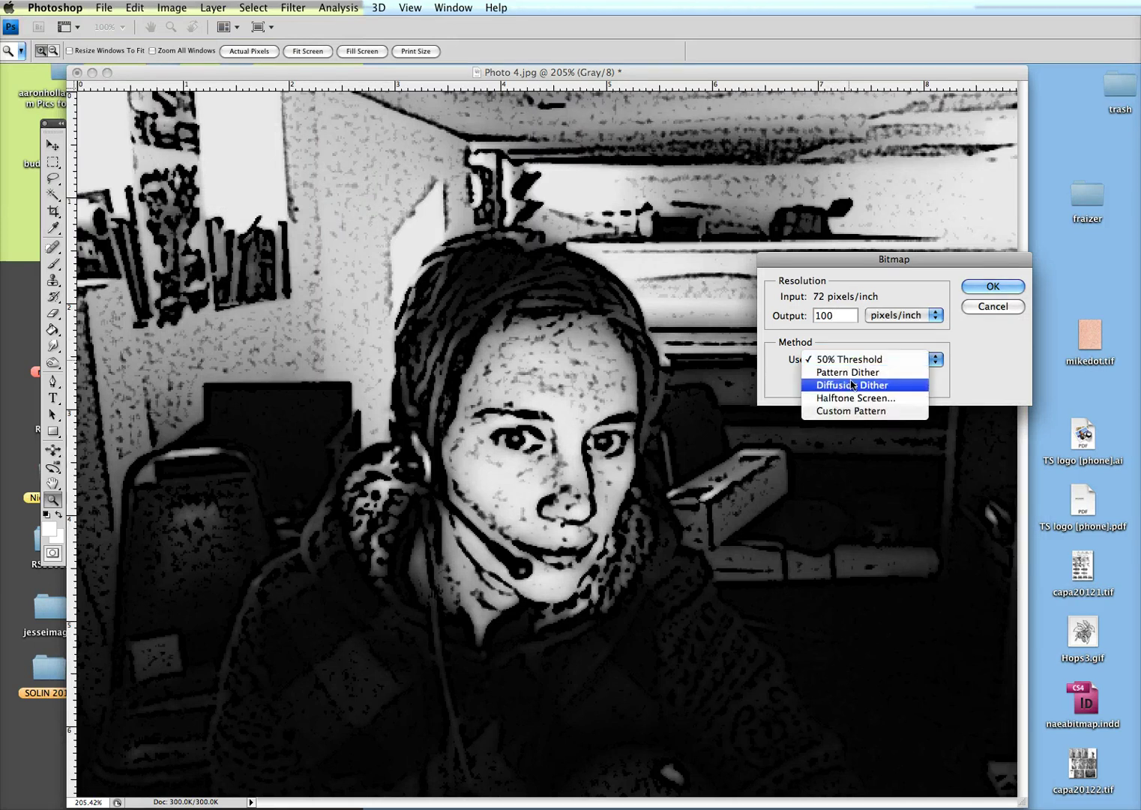
pyautogui.click(852, 384)
pyautogui.click(992, 286)
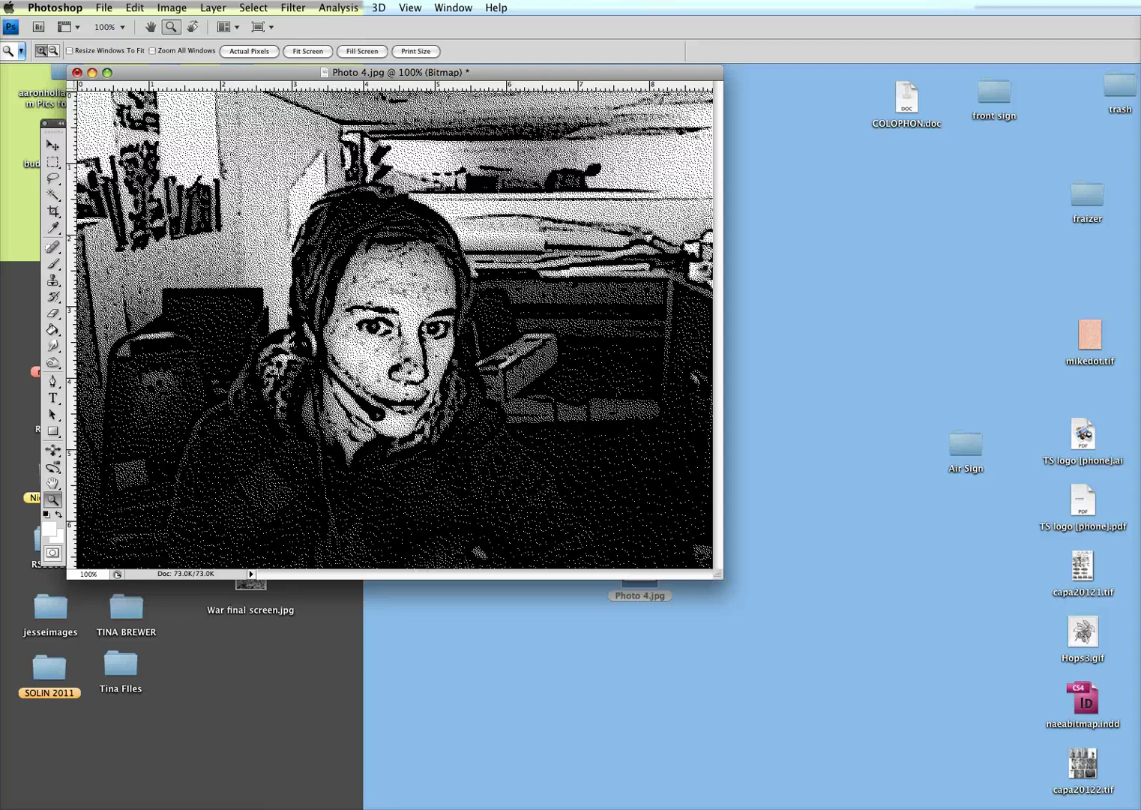
# Undo the Diffusion Dither conversion back to the grayscale Poster Edges portrait, fitted on screen
pyautogui.click(135, 7)
pyautogui.click(135, 52)
pyautogui.press('alt+super+z')
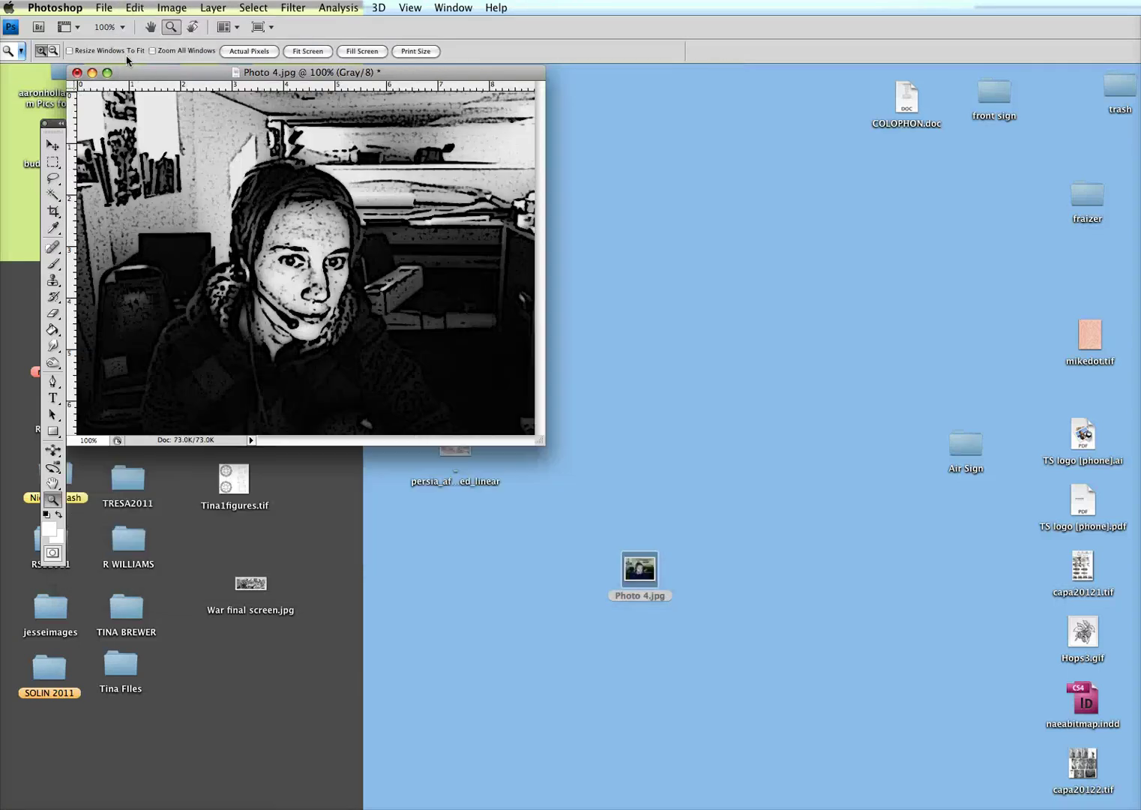
pyautogui.click(411, 8)
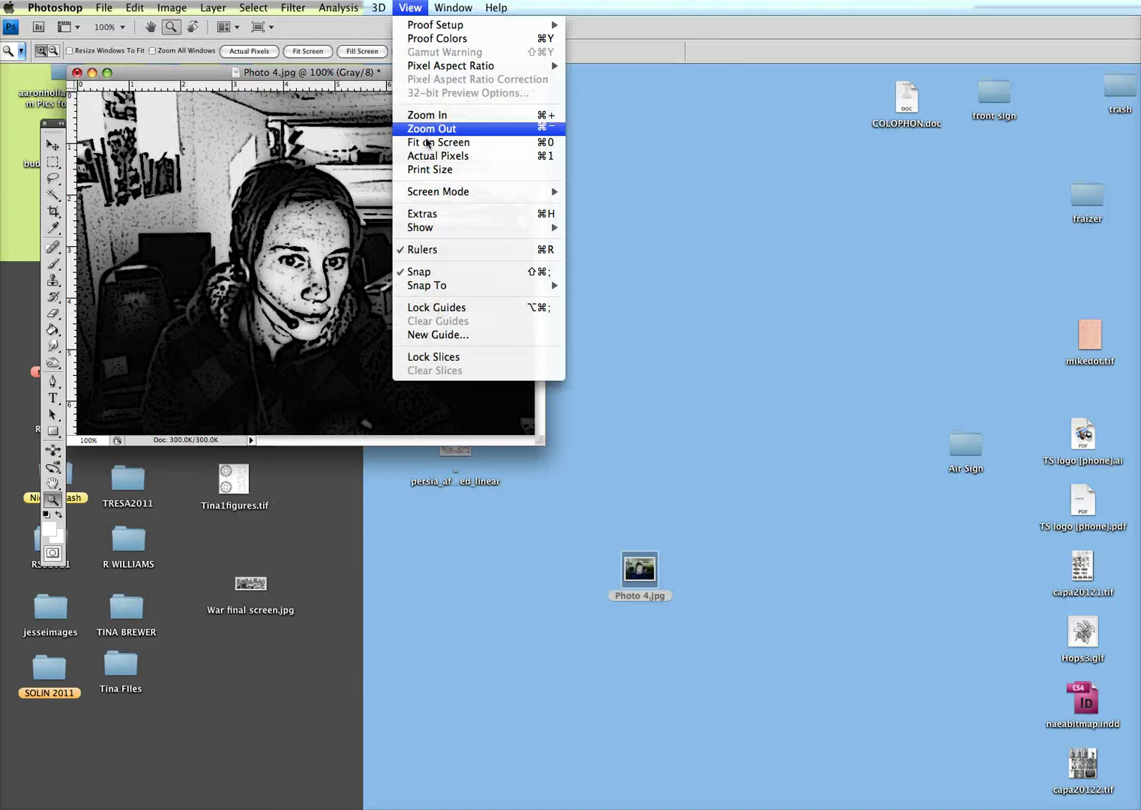
pyautogui.click(424, 141)
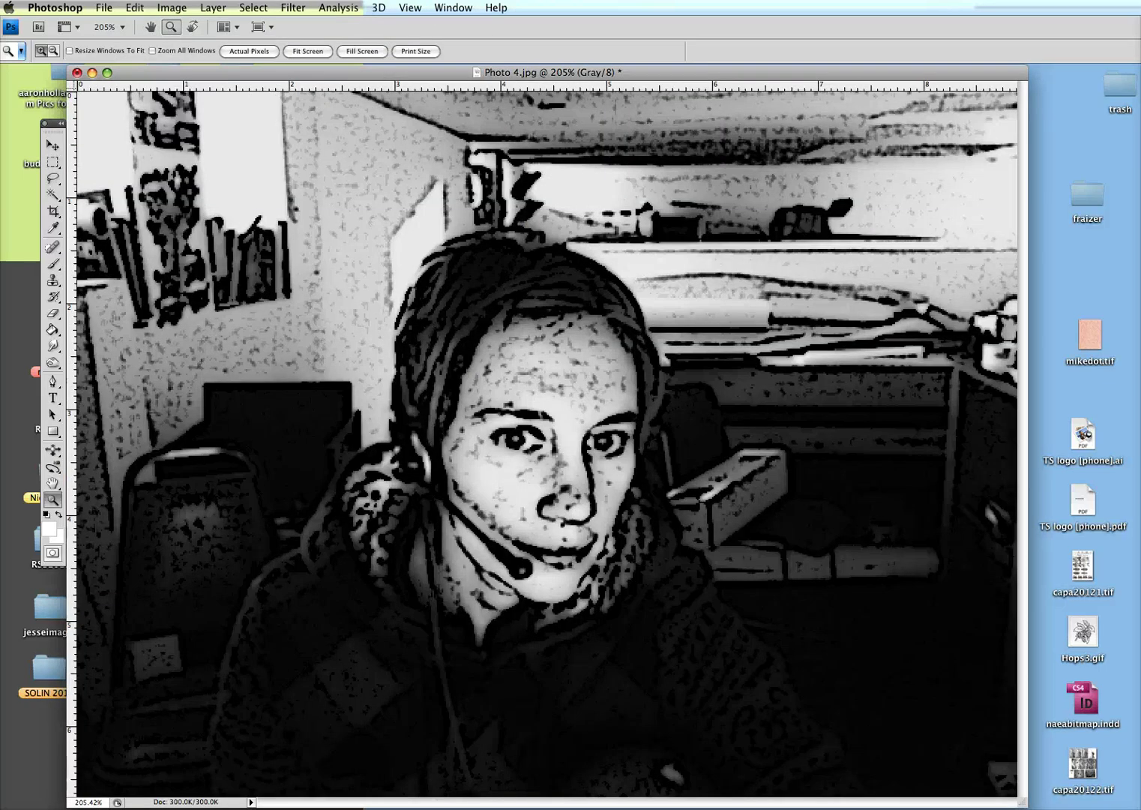
# Bring the desktop to the front and close the Photo 4.jpg portrait document
pyautogui.click(135, 7)
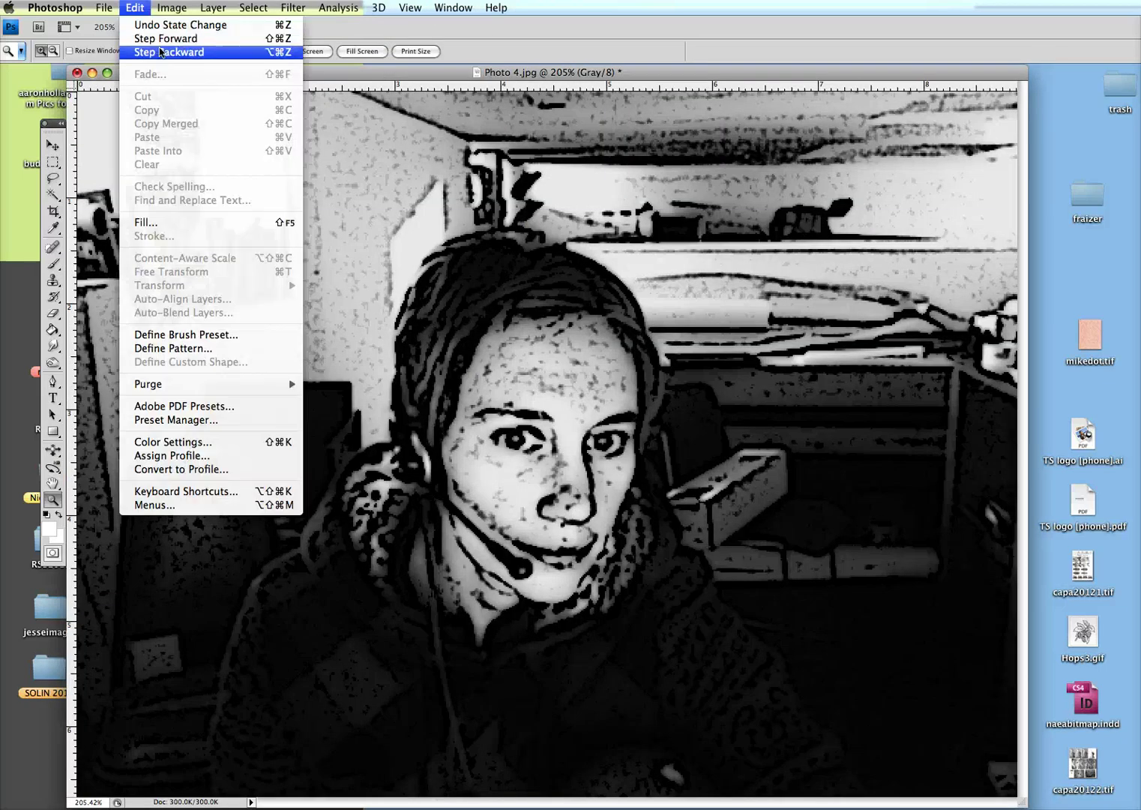
pyautogui.click(1050, 275)
pyautogui.click(1049, 275)
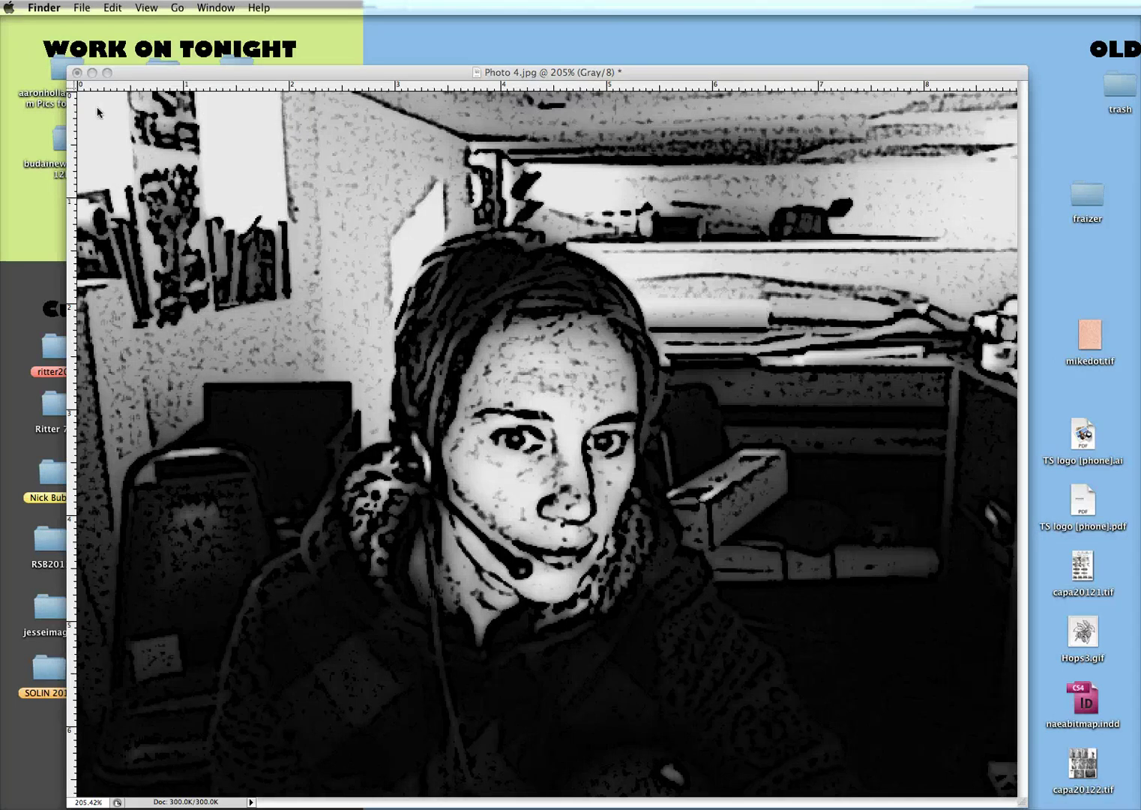
pyautogui.click(76, 72)
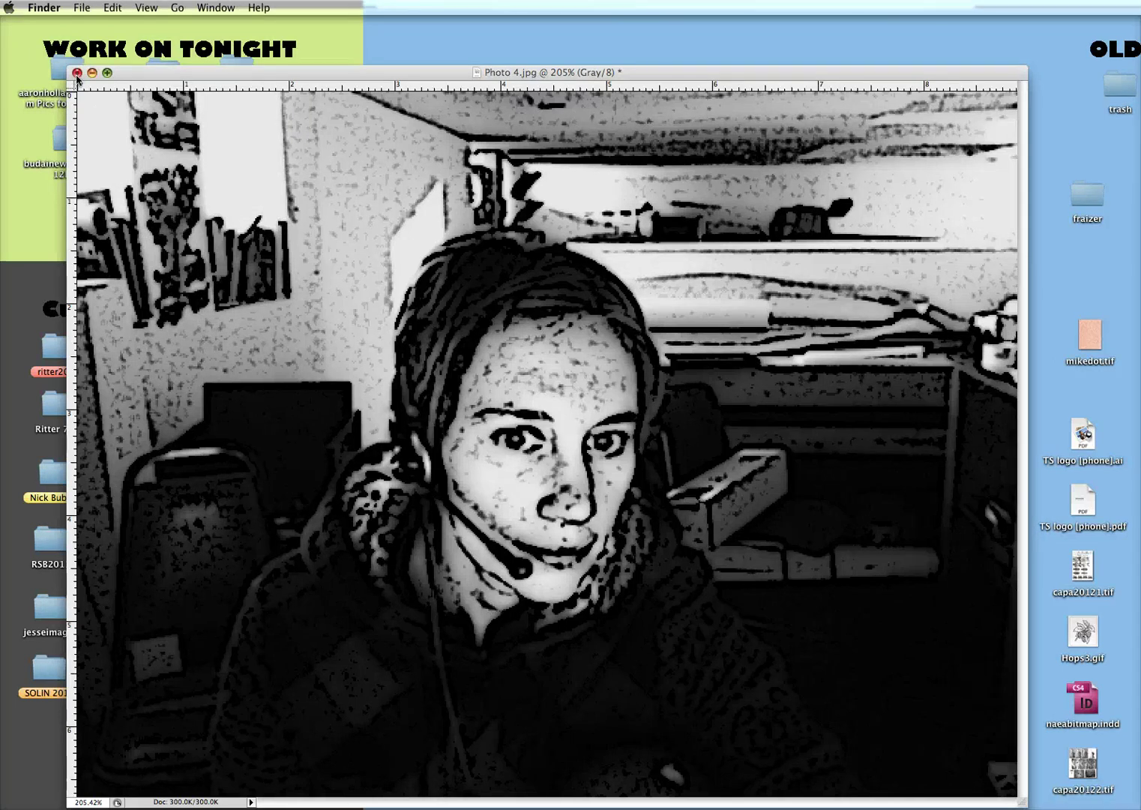